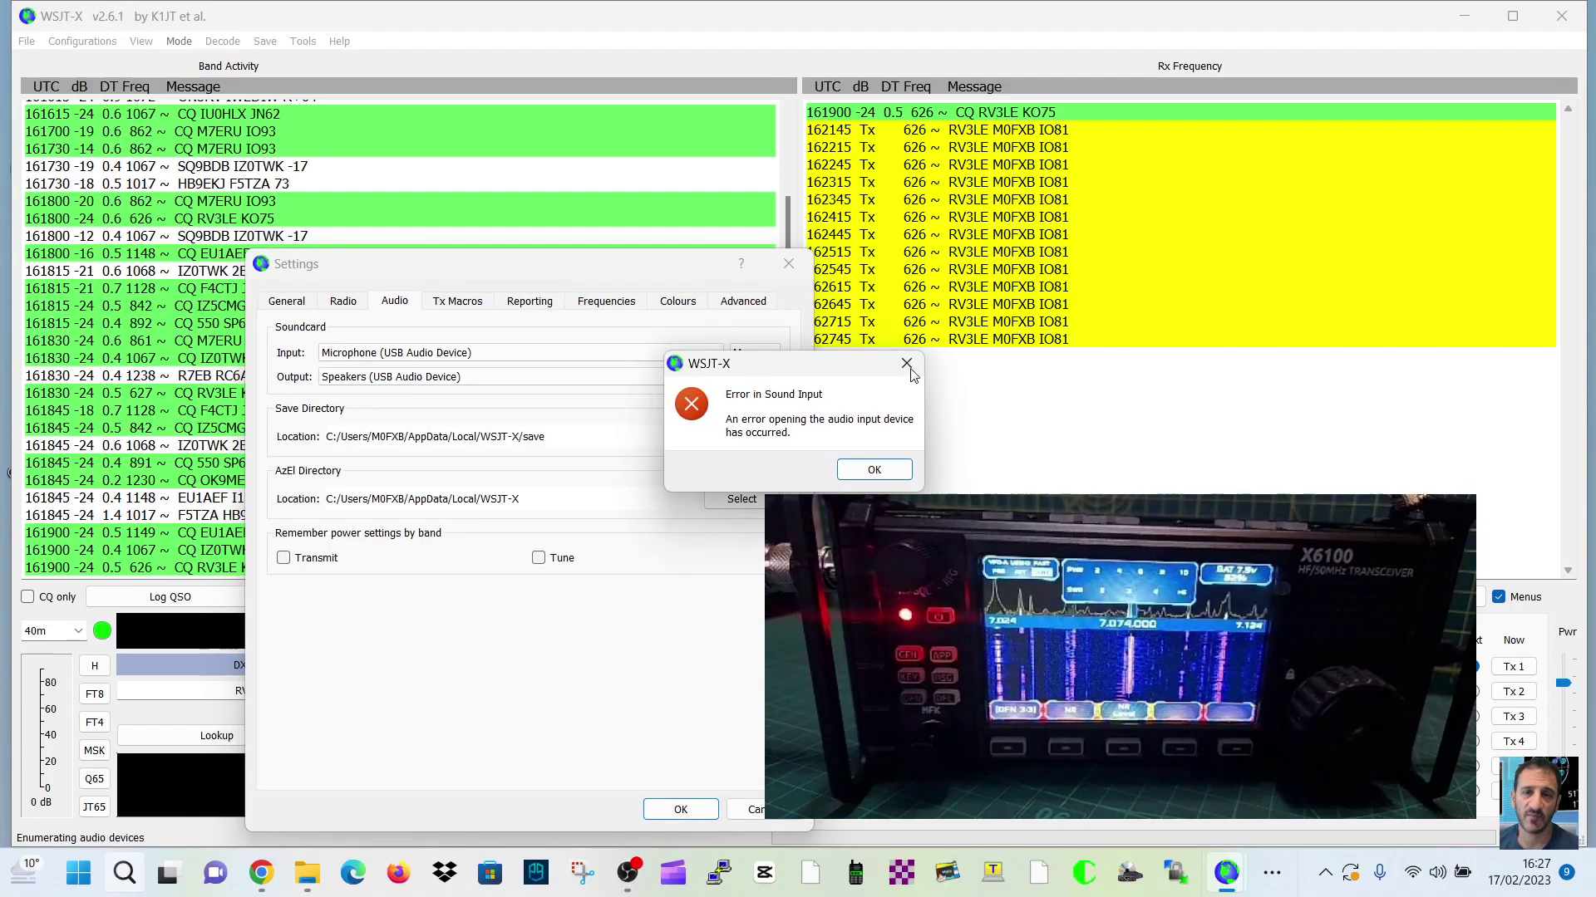
Step: Dismiss the sound input error and review the soundcard input and output devices in the audio settings
left_click(880, 475)
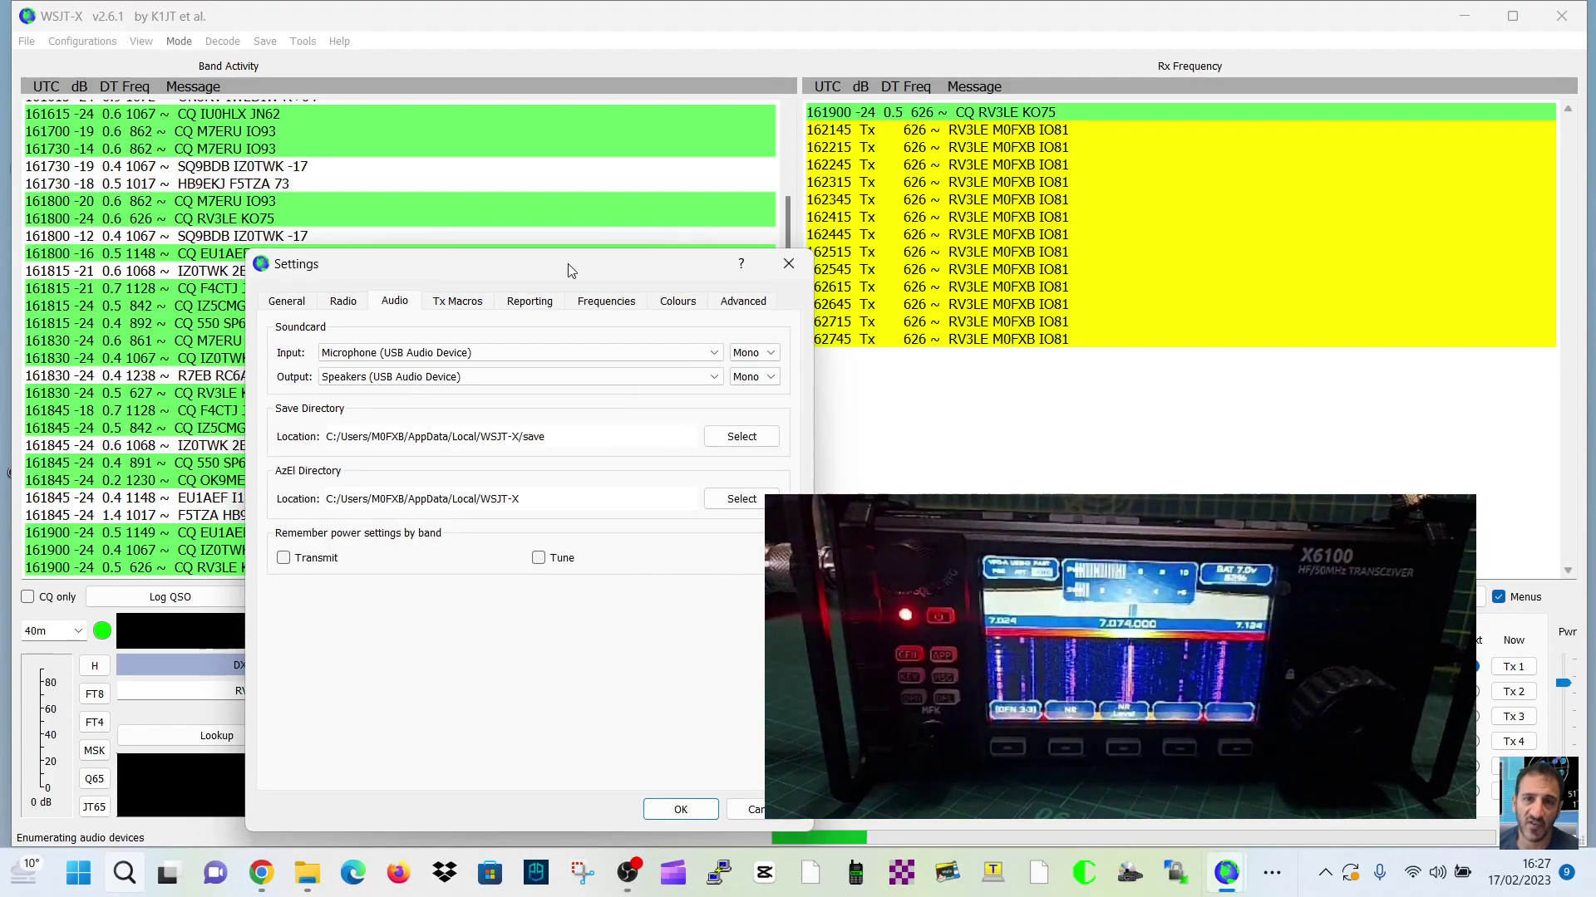
left_click_drag(568, 270, 543, 207)
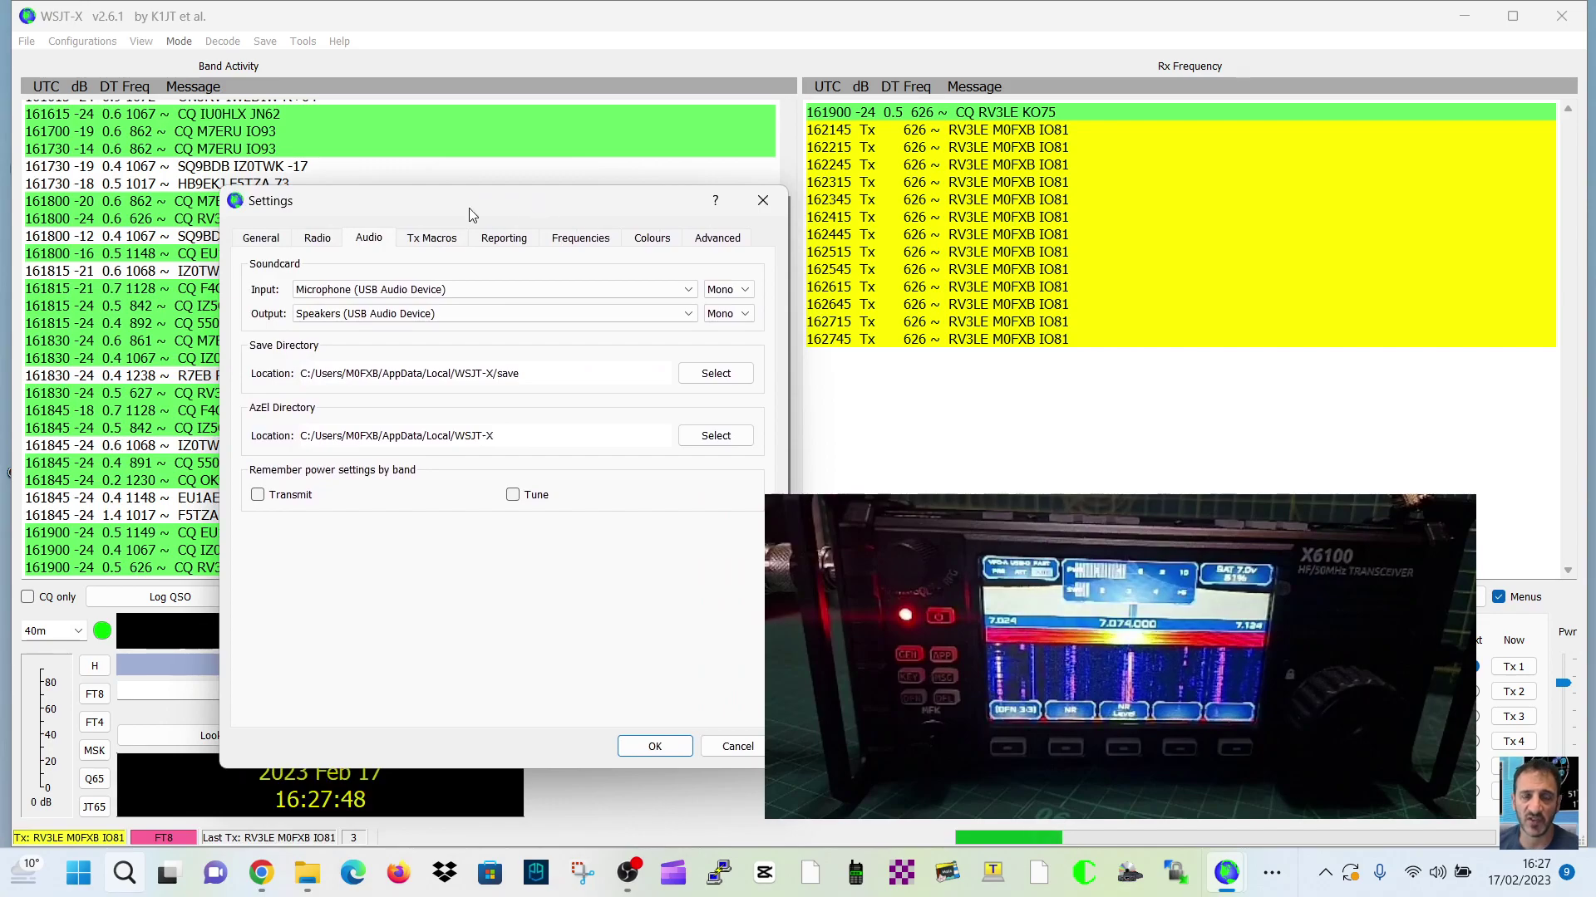
left_click(371, 312)
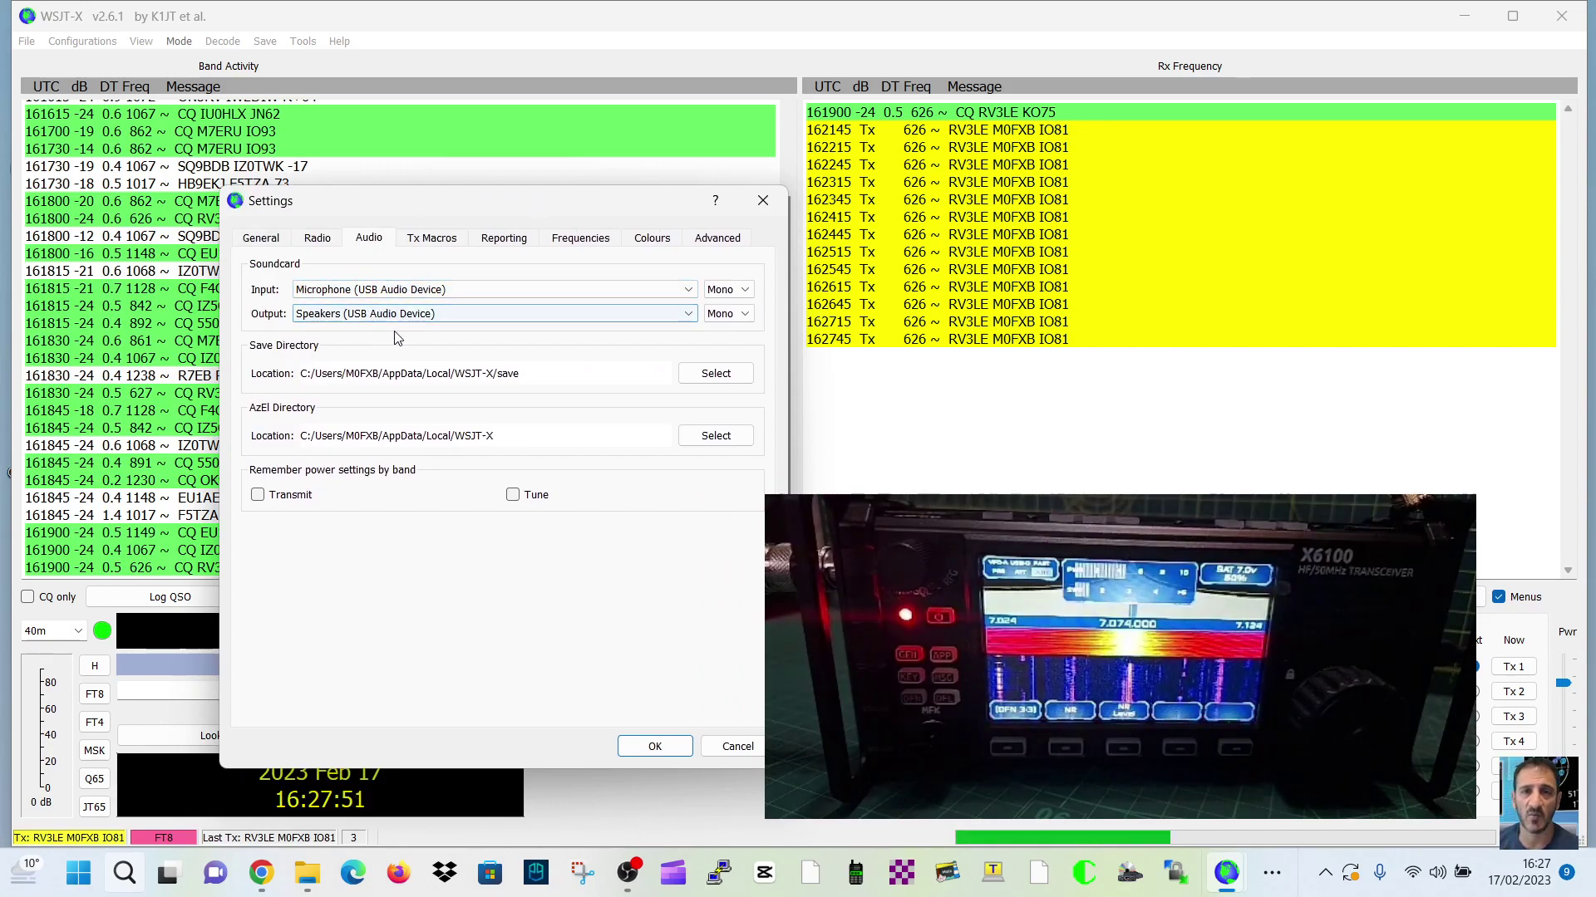
left_click(689, 290)
left_click(689, 291)
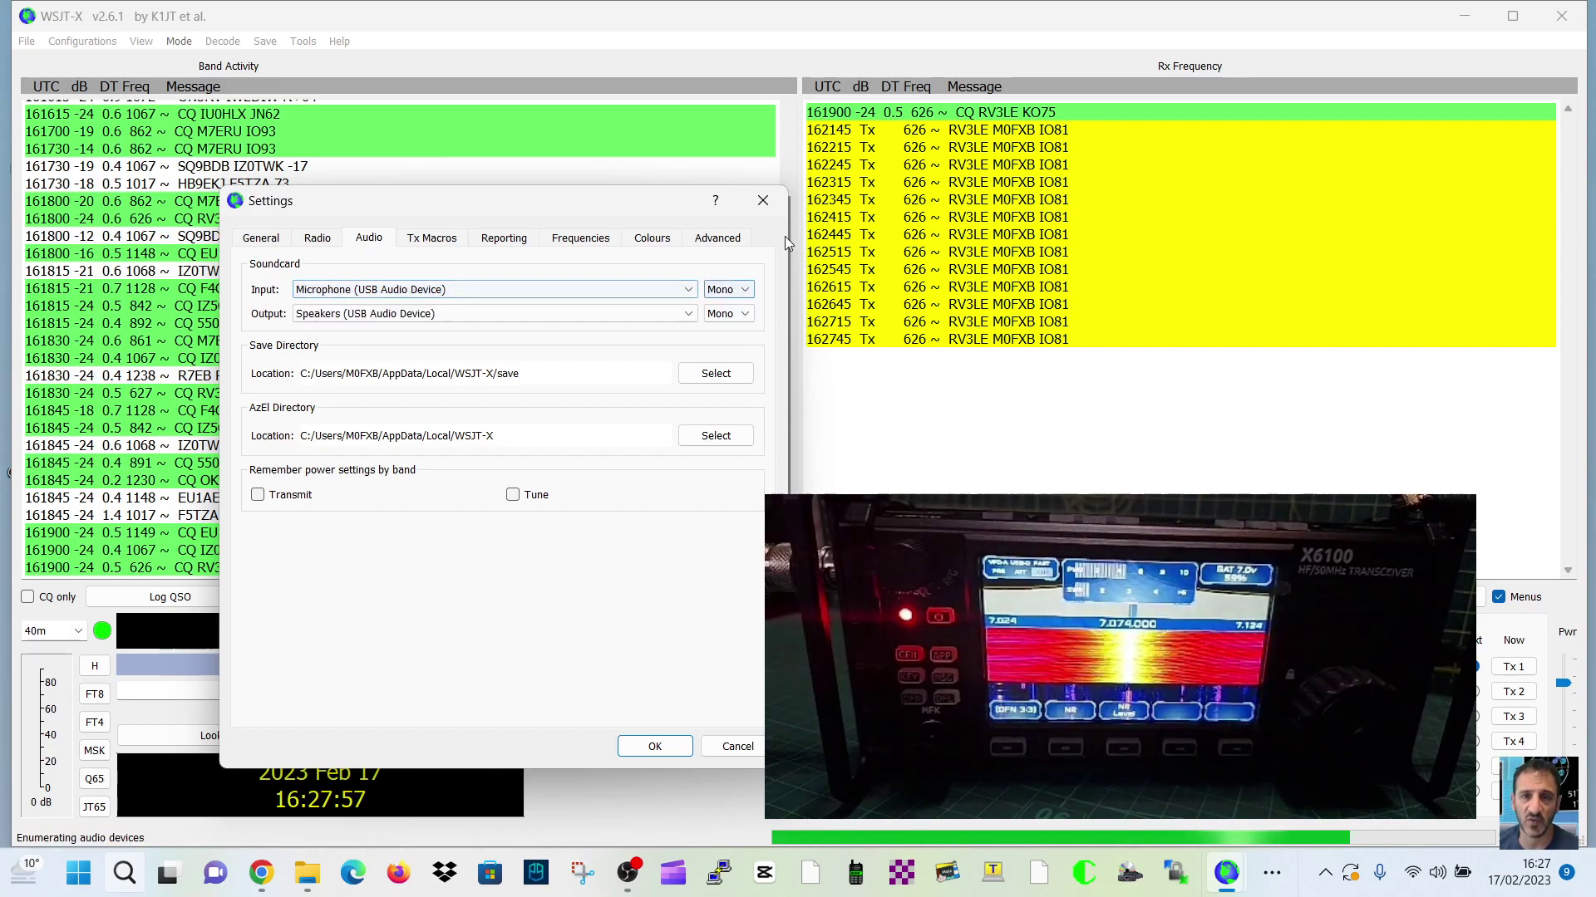
left_click(762, 200)
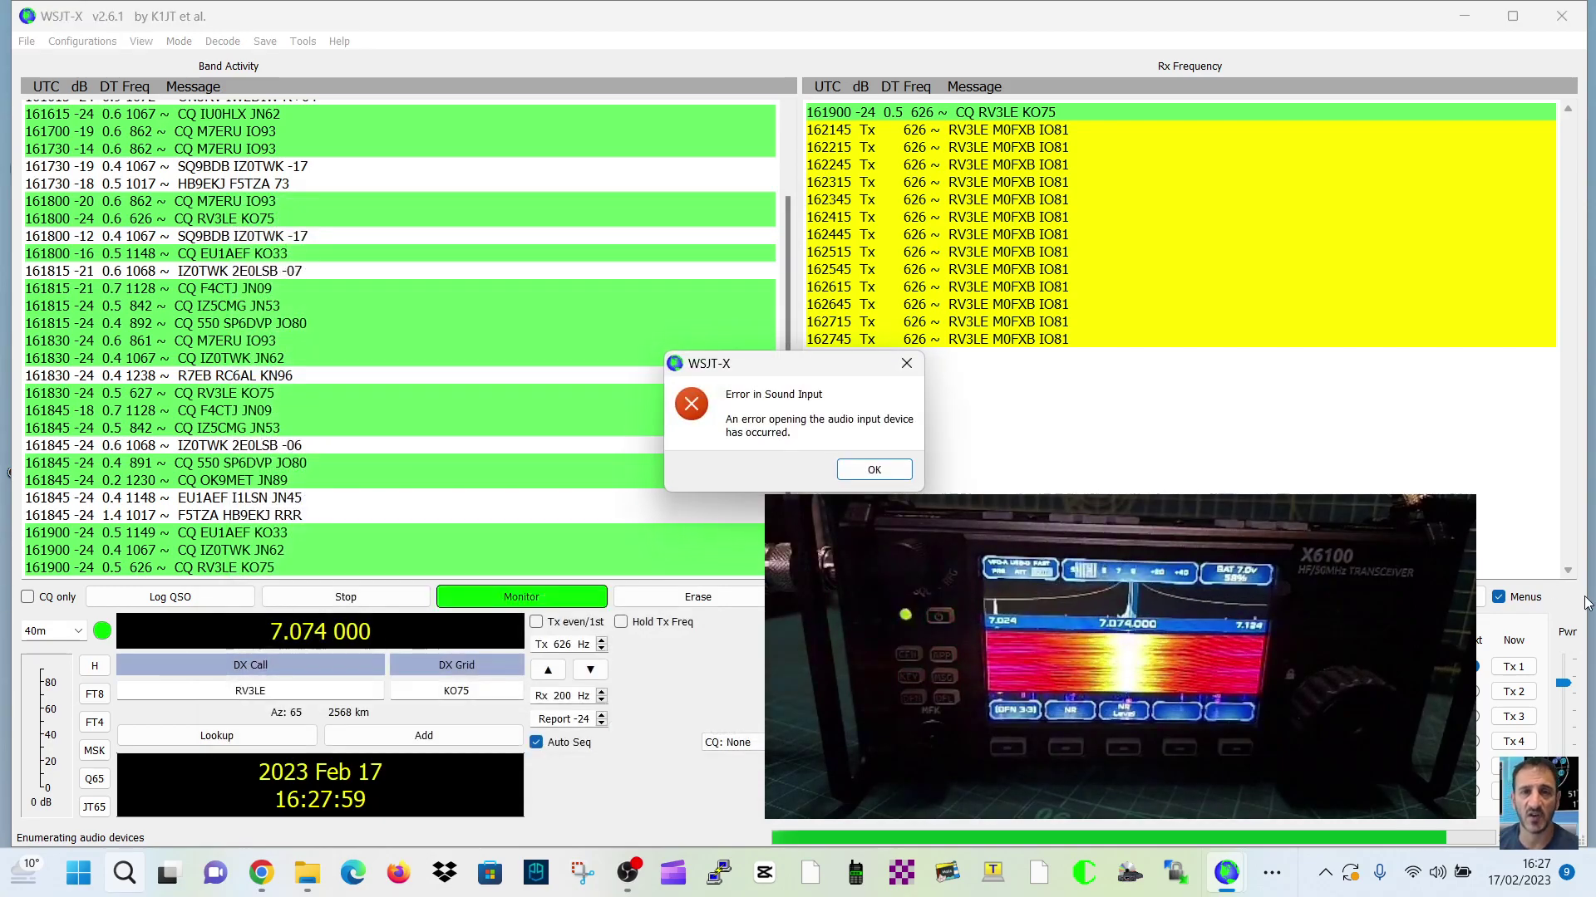
Step: Dismiss the remaining sound input errors and raise the transmit power level slightly
left_click(874, 470)
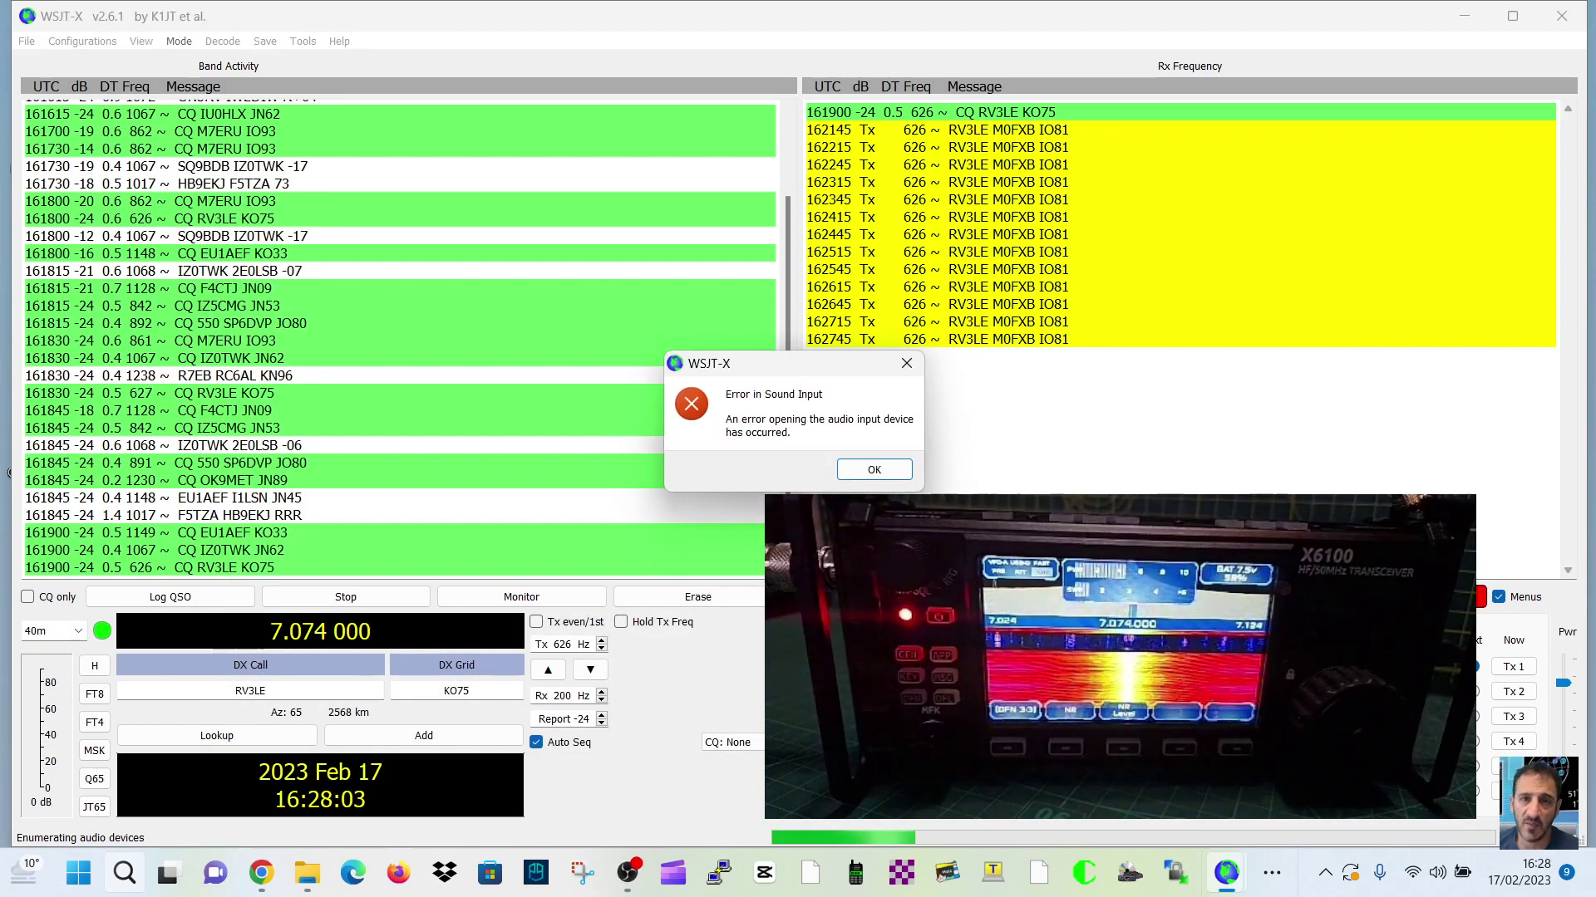
left_click(872, 470)
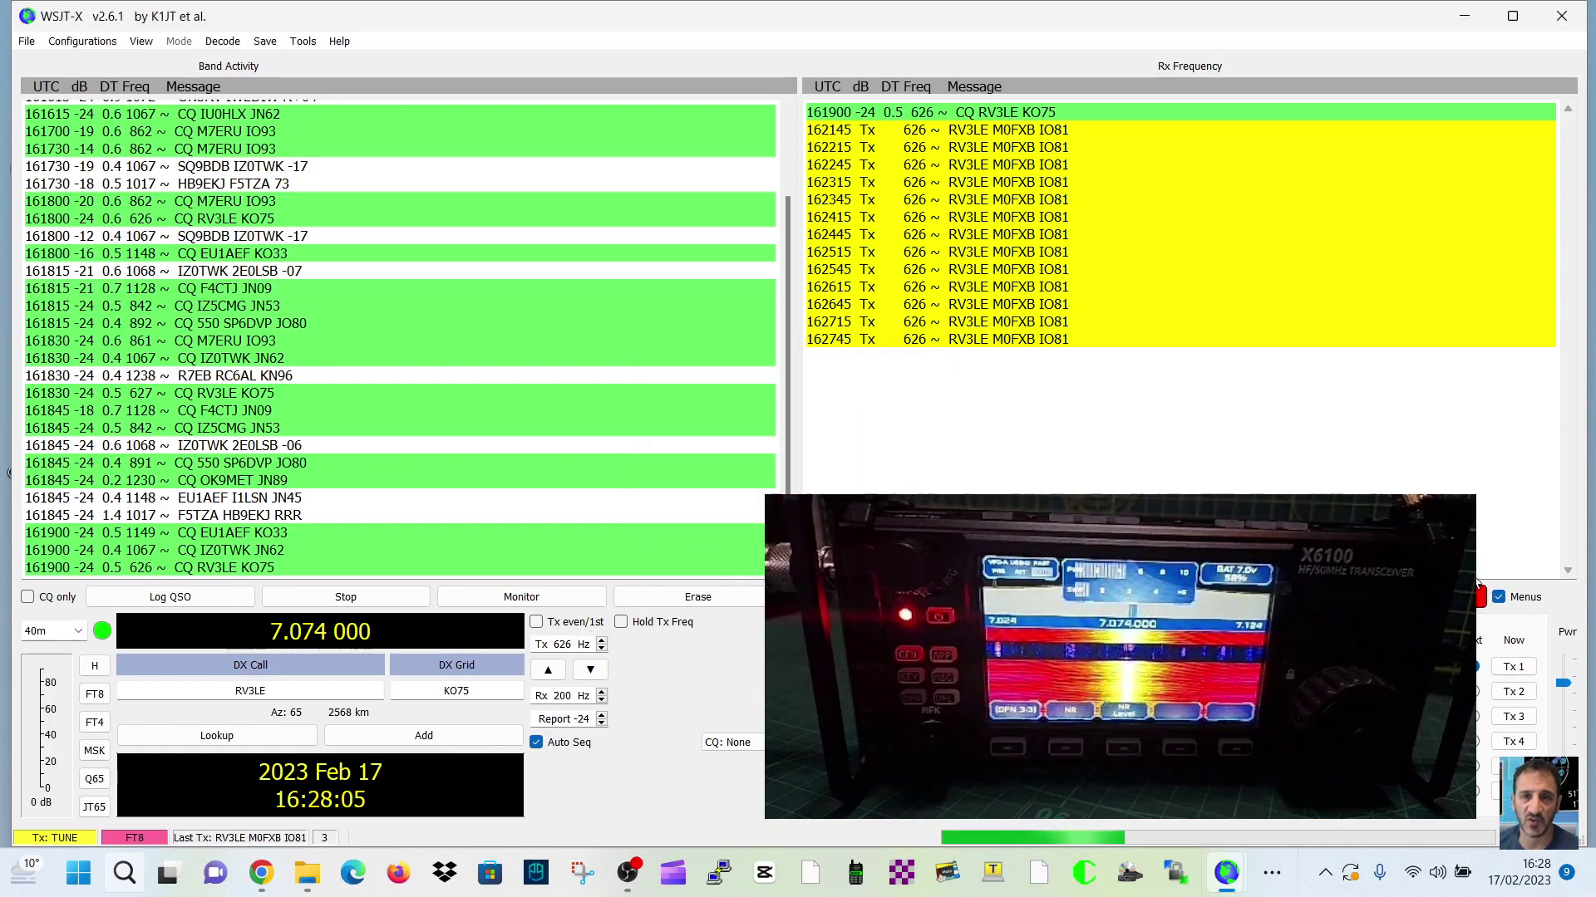
left_click(868, 468)
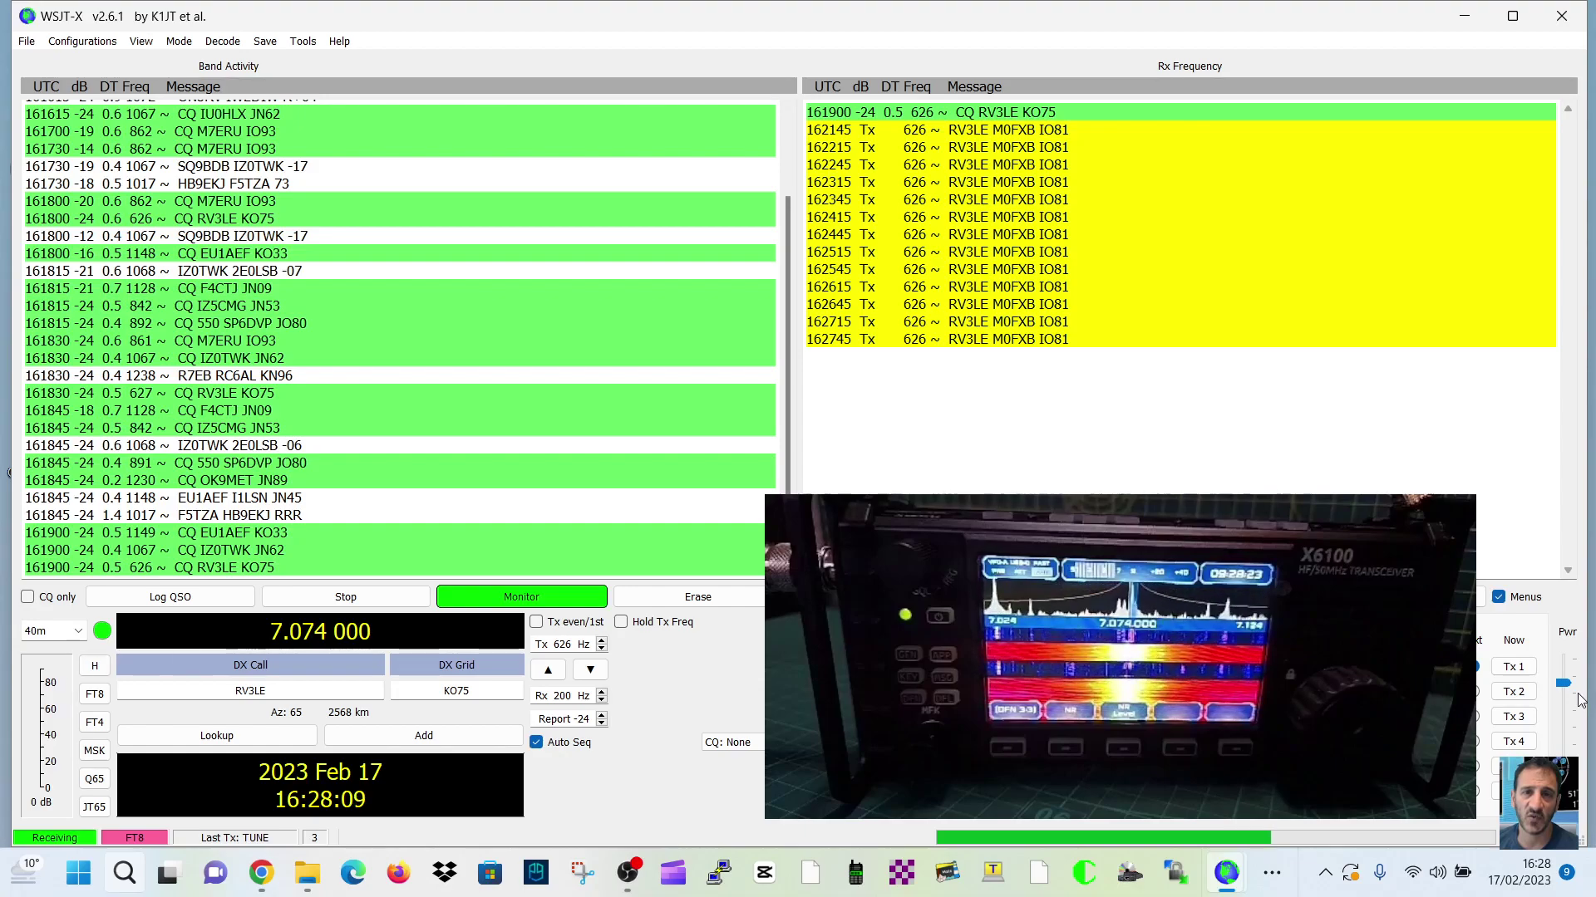
left_click_drag(1570, 692, 1567, 677)
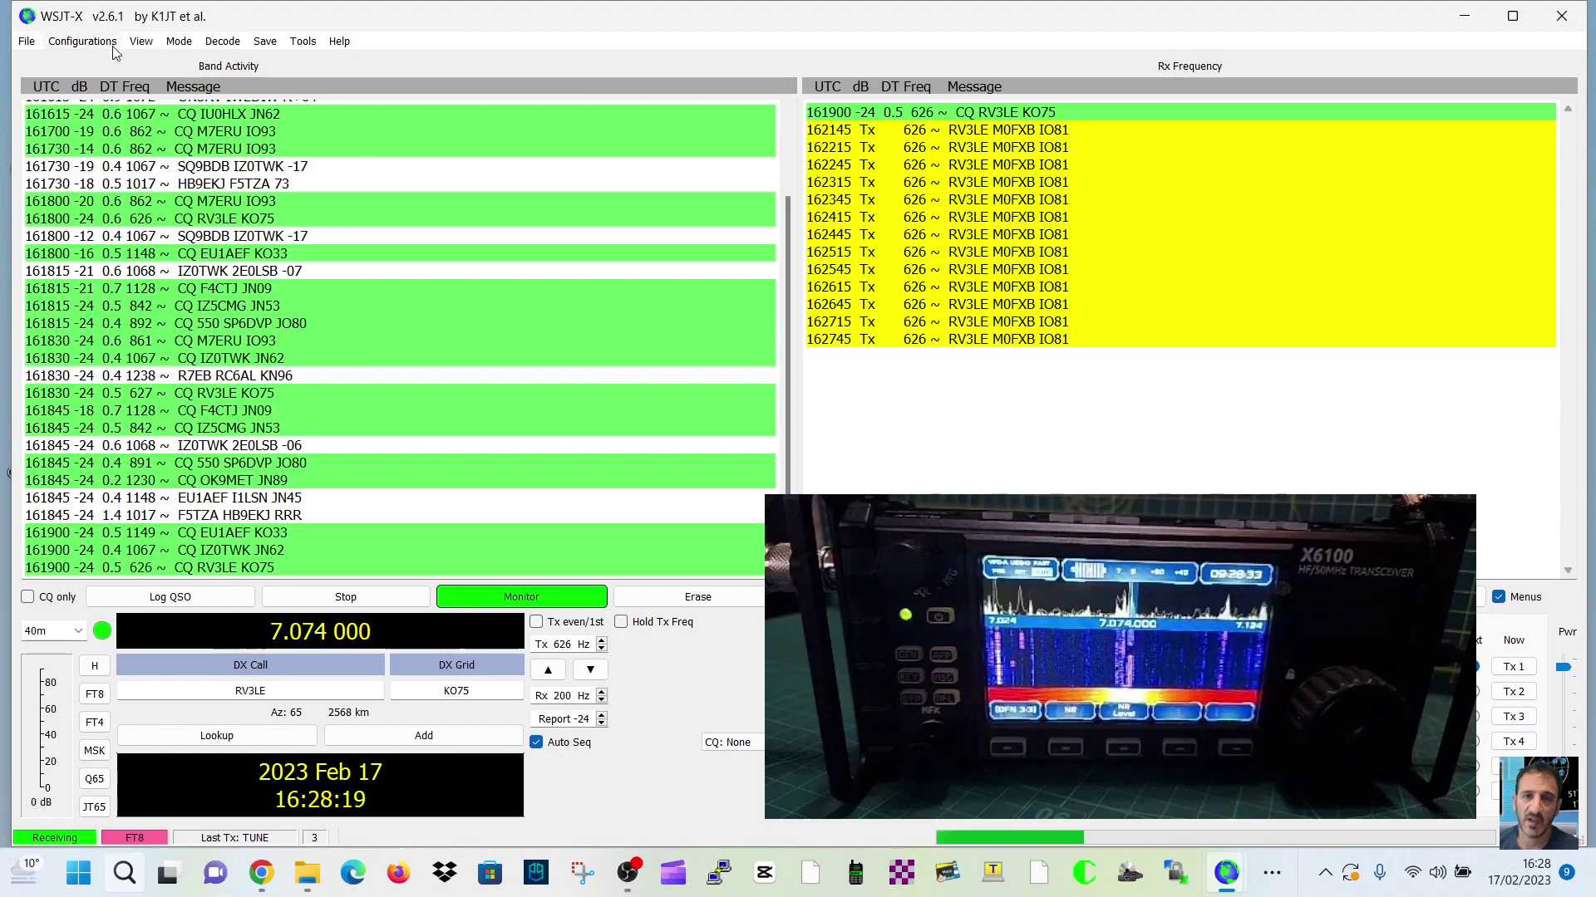
Step: Open the program settings at the radio configuration, with the dialog moved slightly higher
left_click(30, 47)
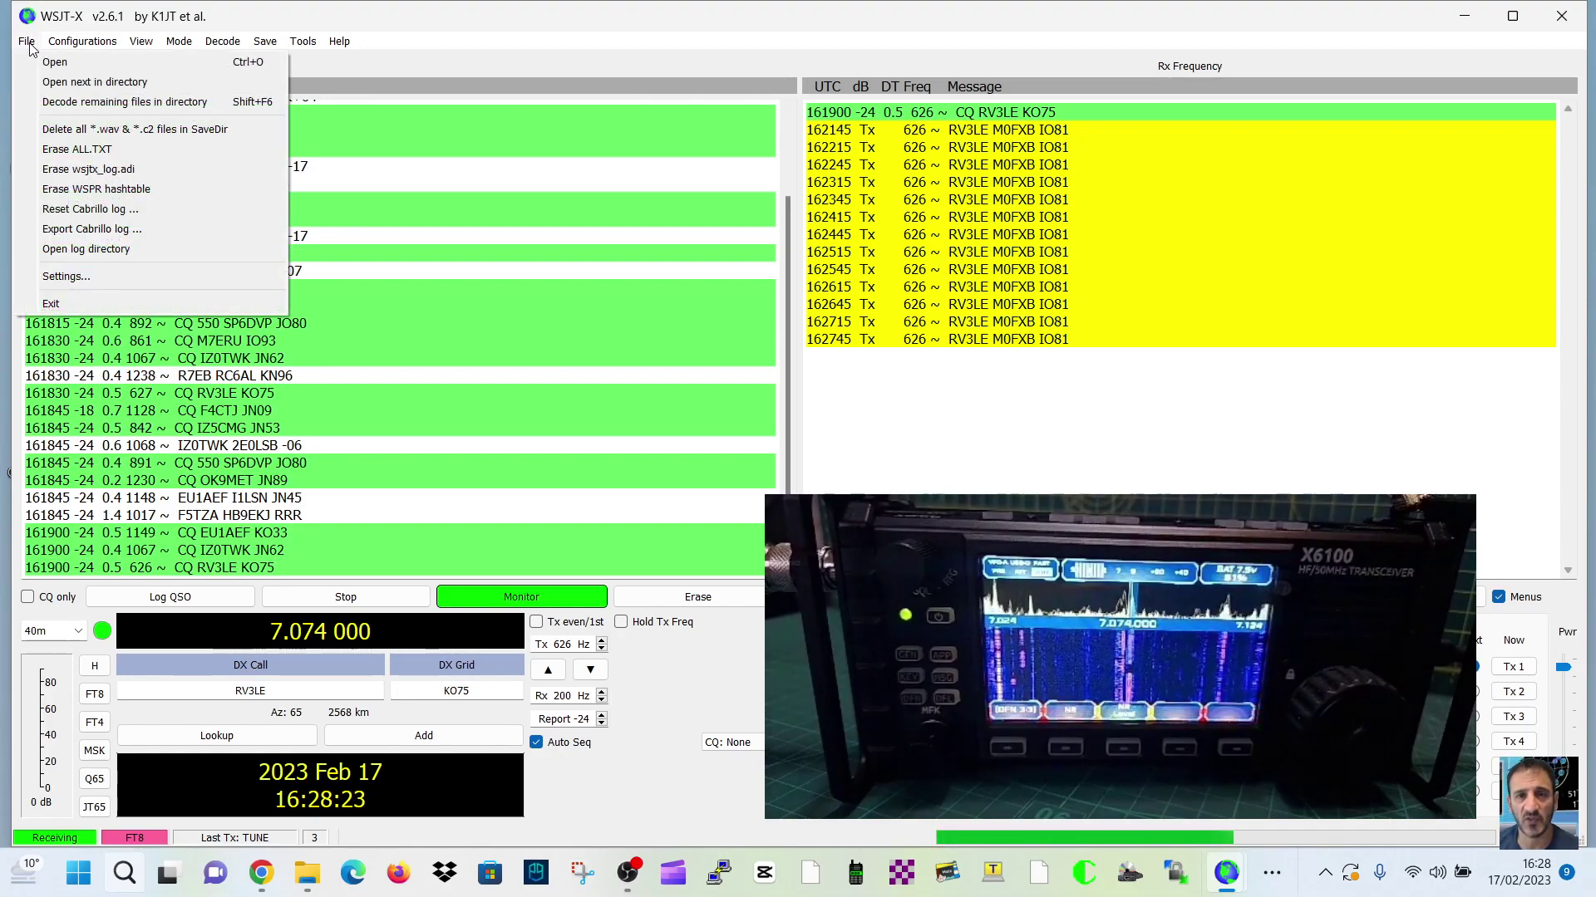
left_click(27, 41)
left_click(28, 42)
left_click(66, 276)
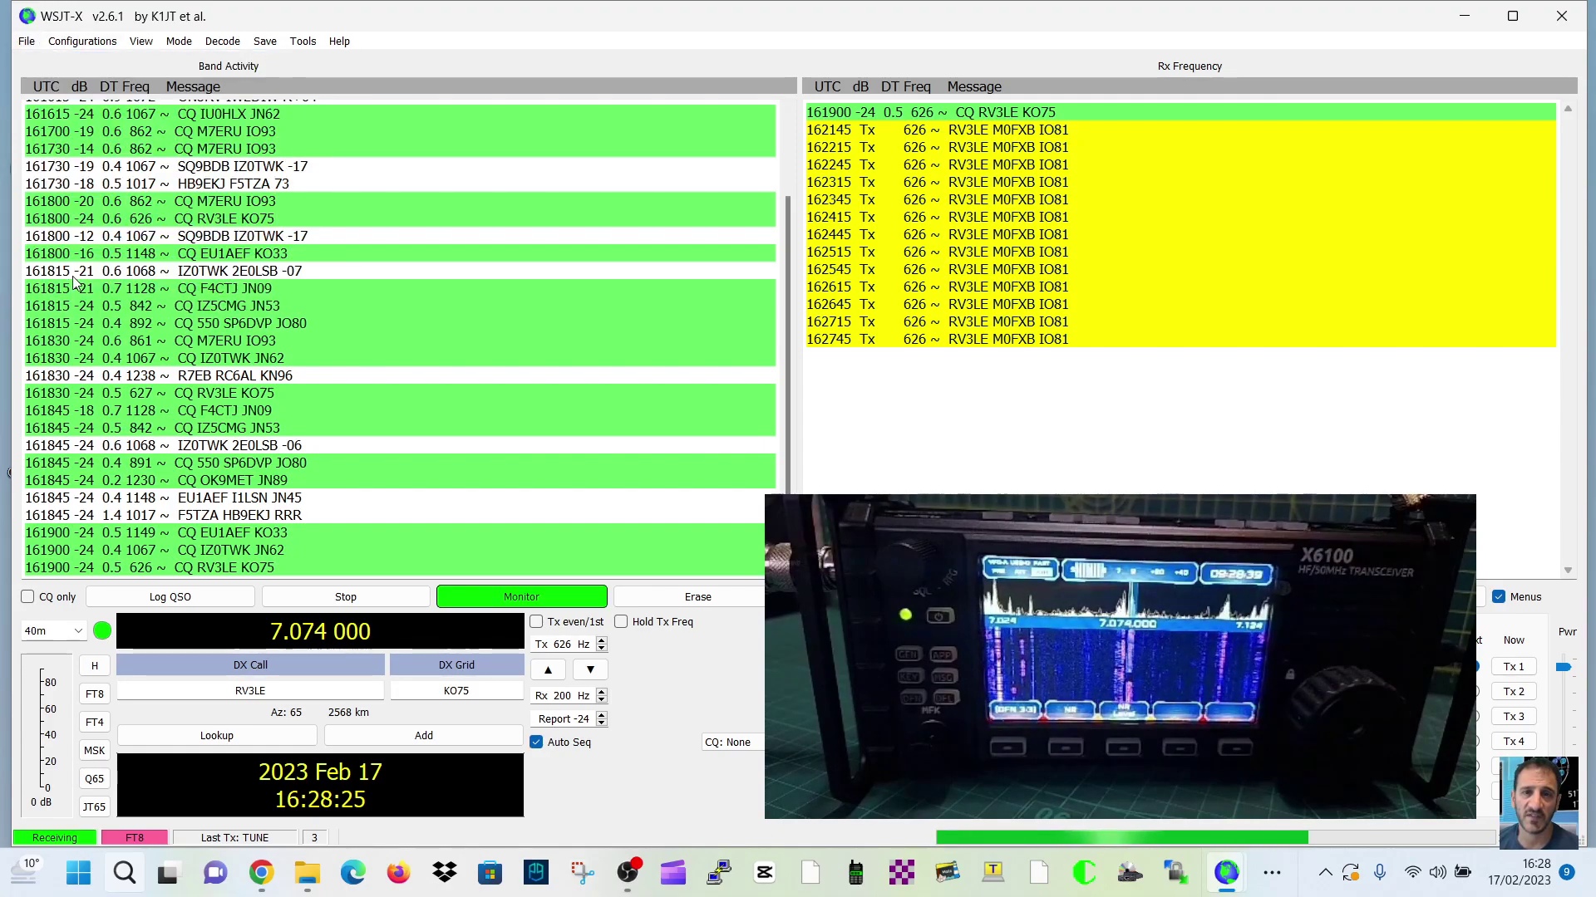
mouse_move(513, 202)
left_mouse_down()
mouse_move(642, 215)
mouse_move(513, 176)
left_mouse_up()
left_click(337, 213)
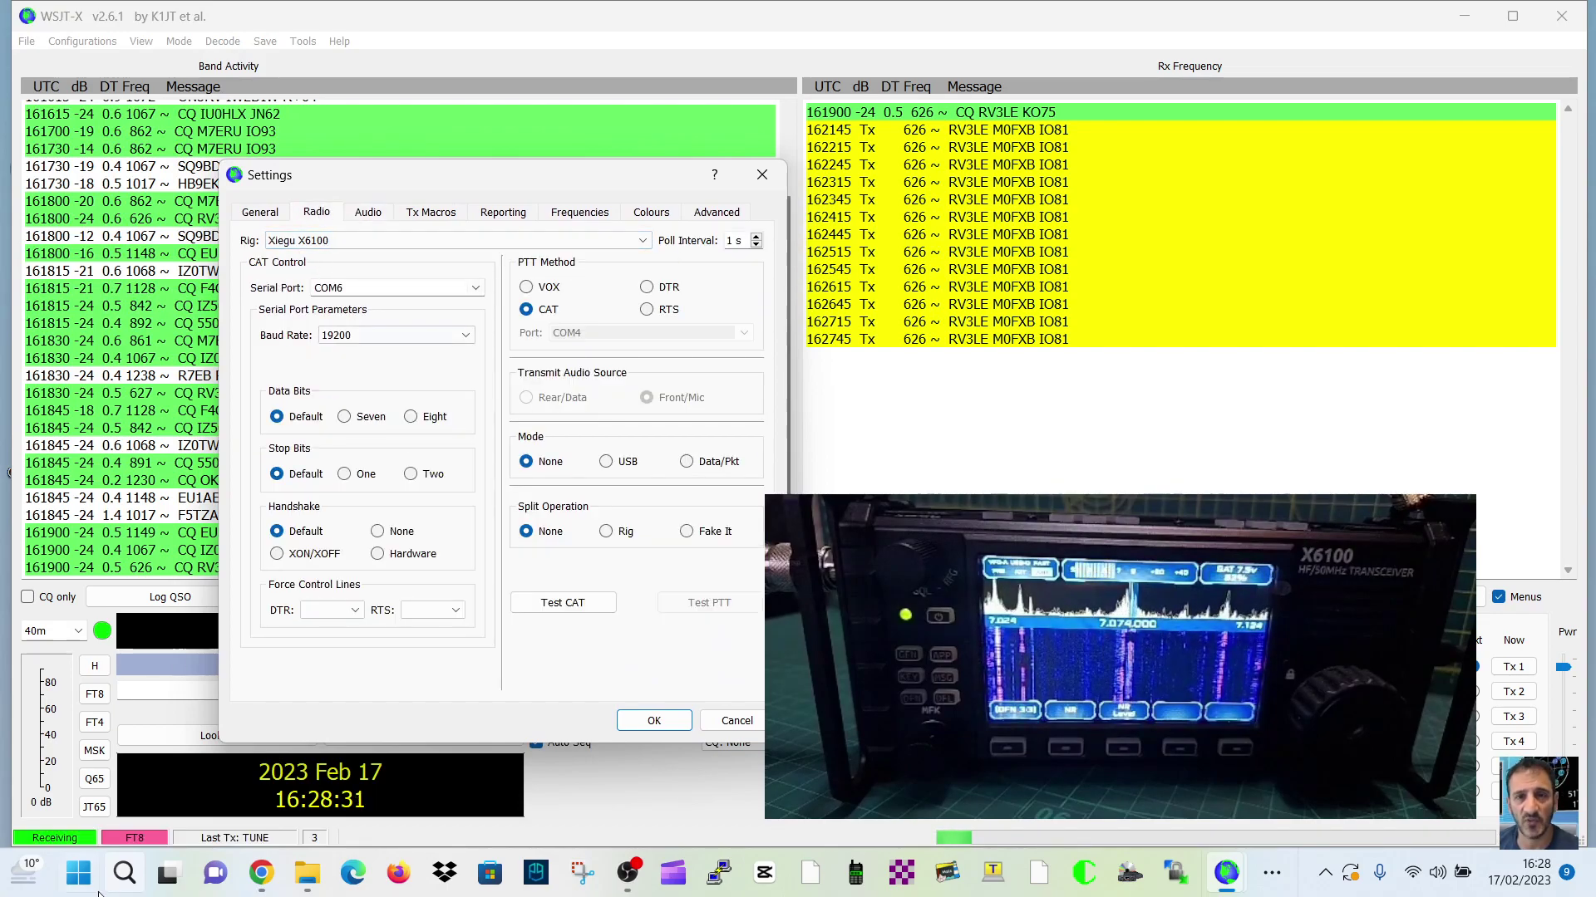
Step: Look up the COM port numbers of the USB-Enhanced-SERIAL devices in Windows Device Manager
right_click(85, 879)
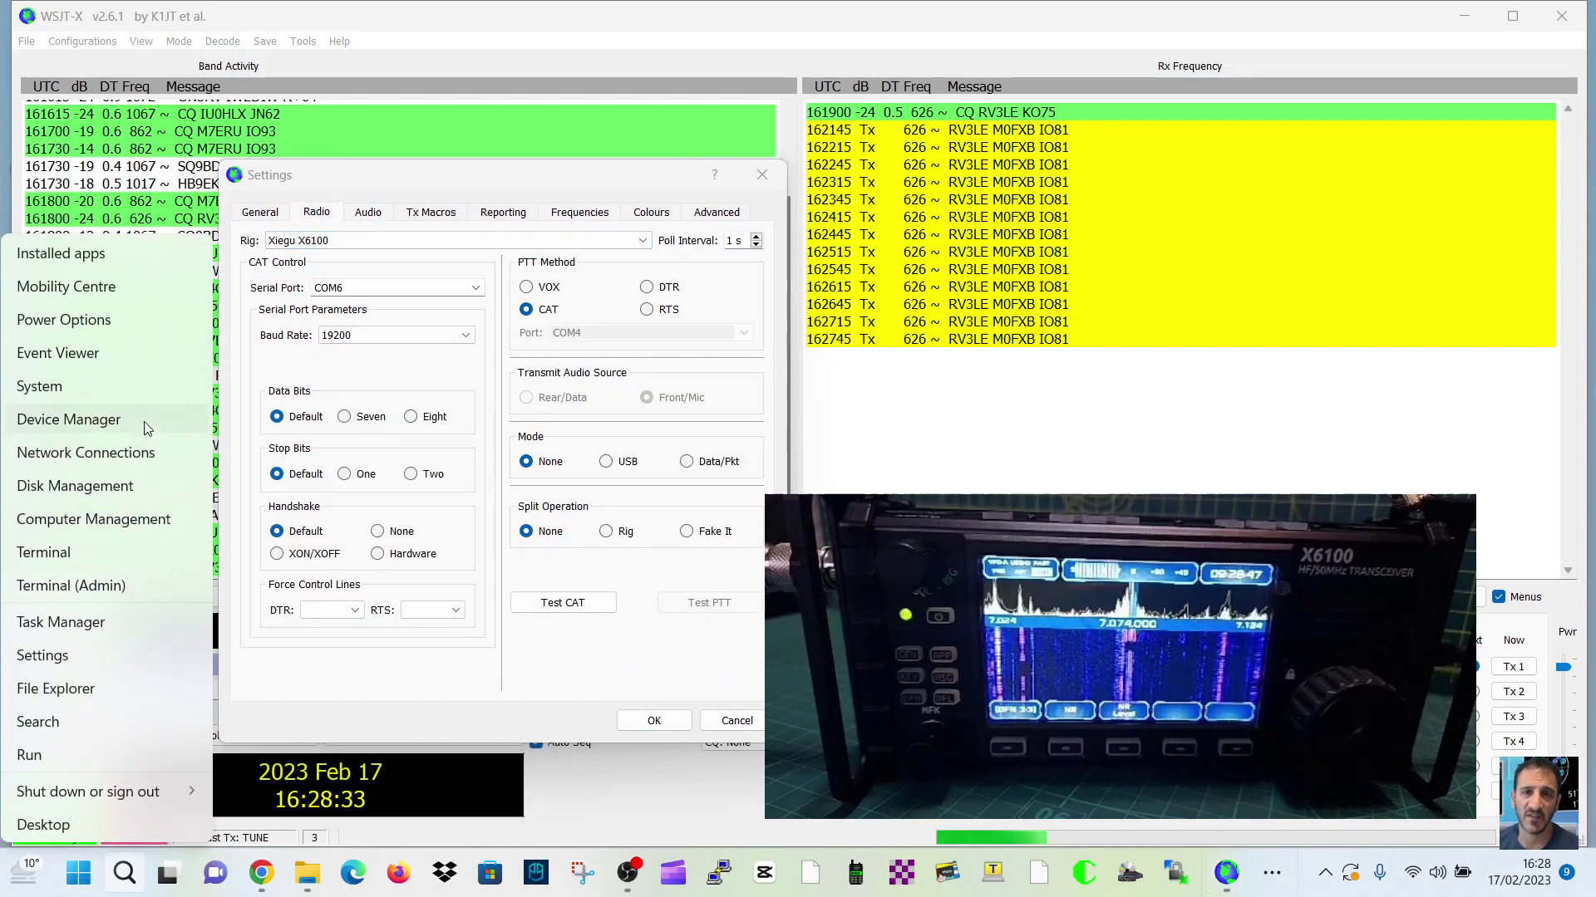
left_click(146, 426)
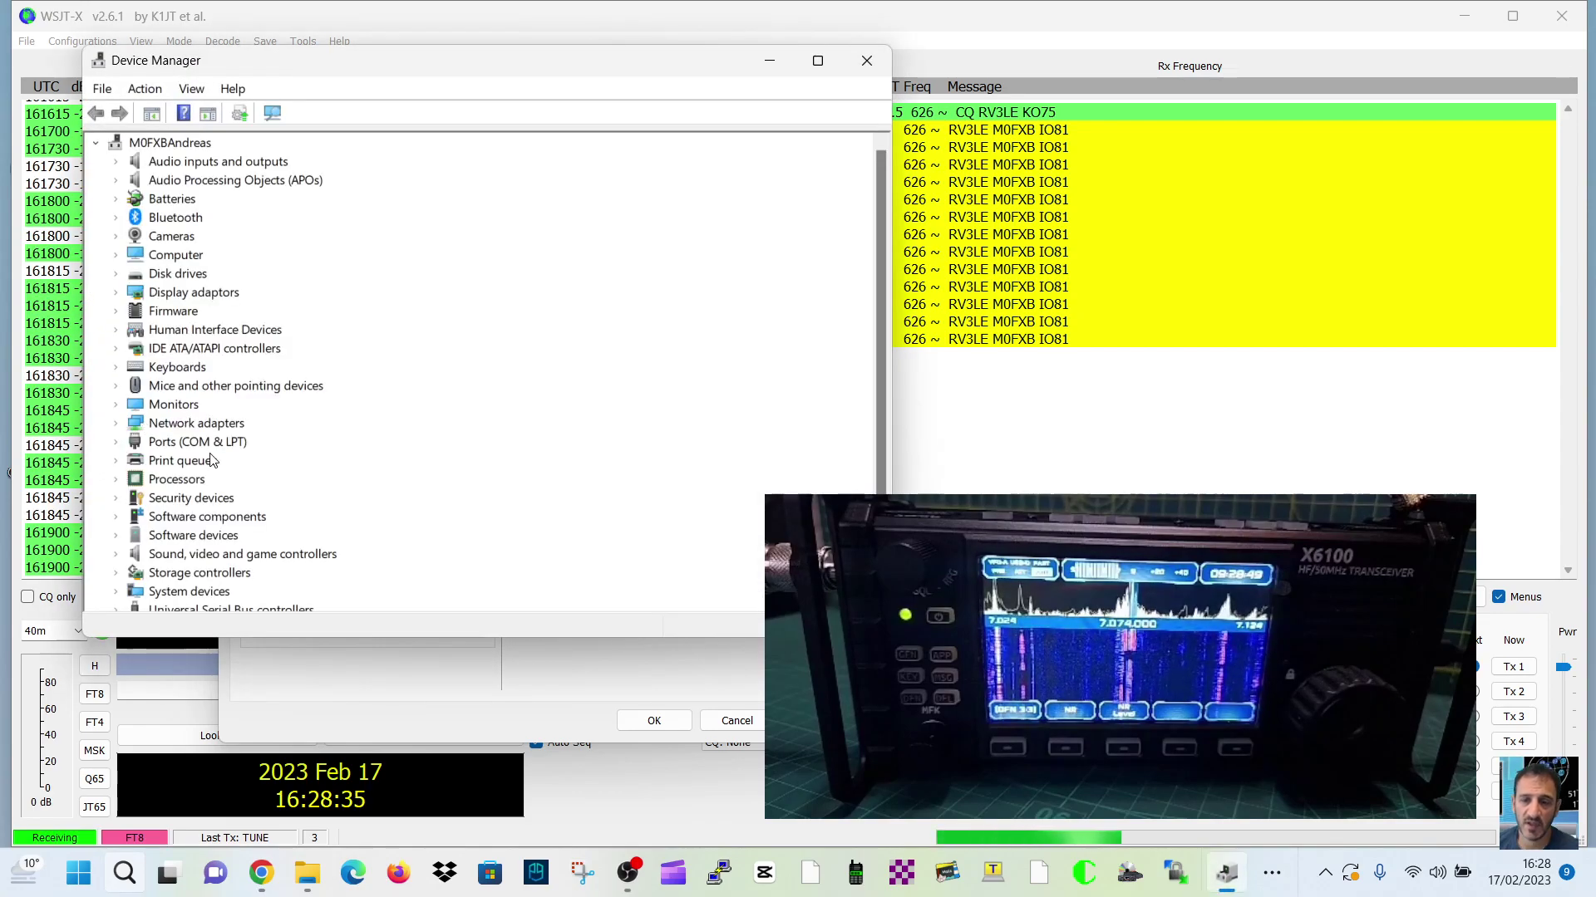
double_click(212, 445)
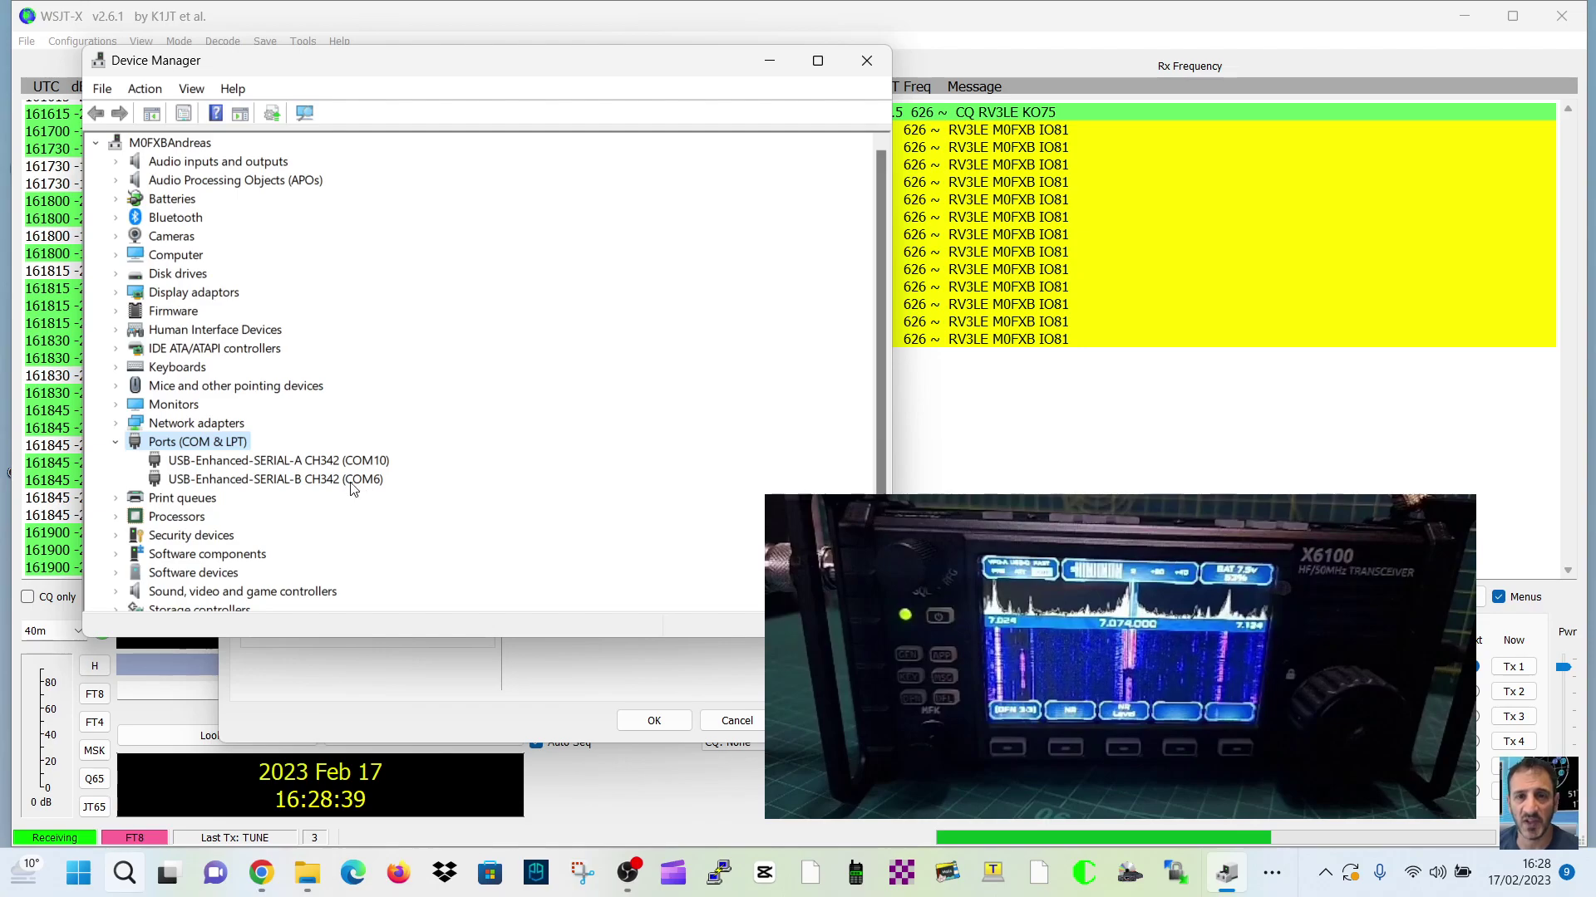
left_click(767, 66)
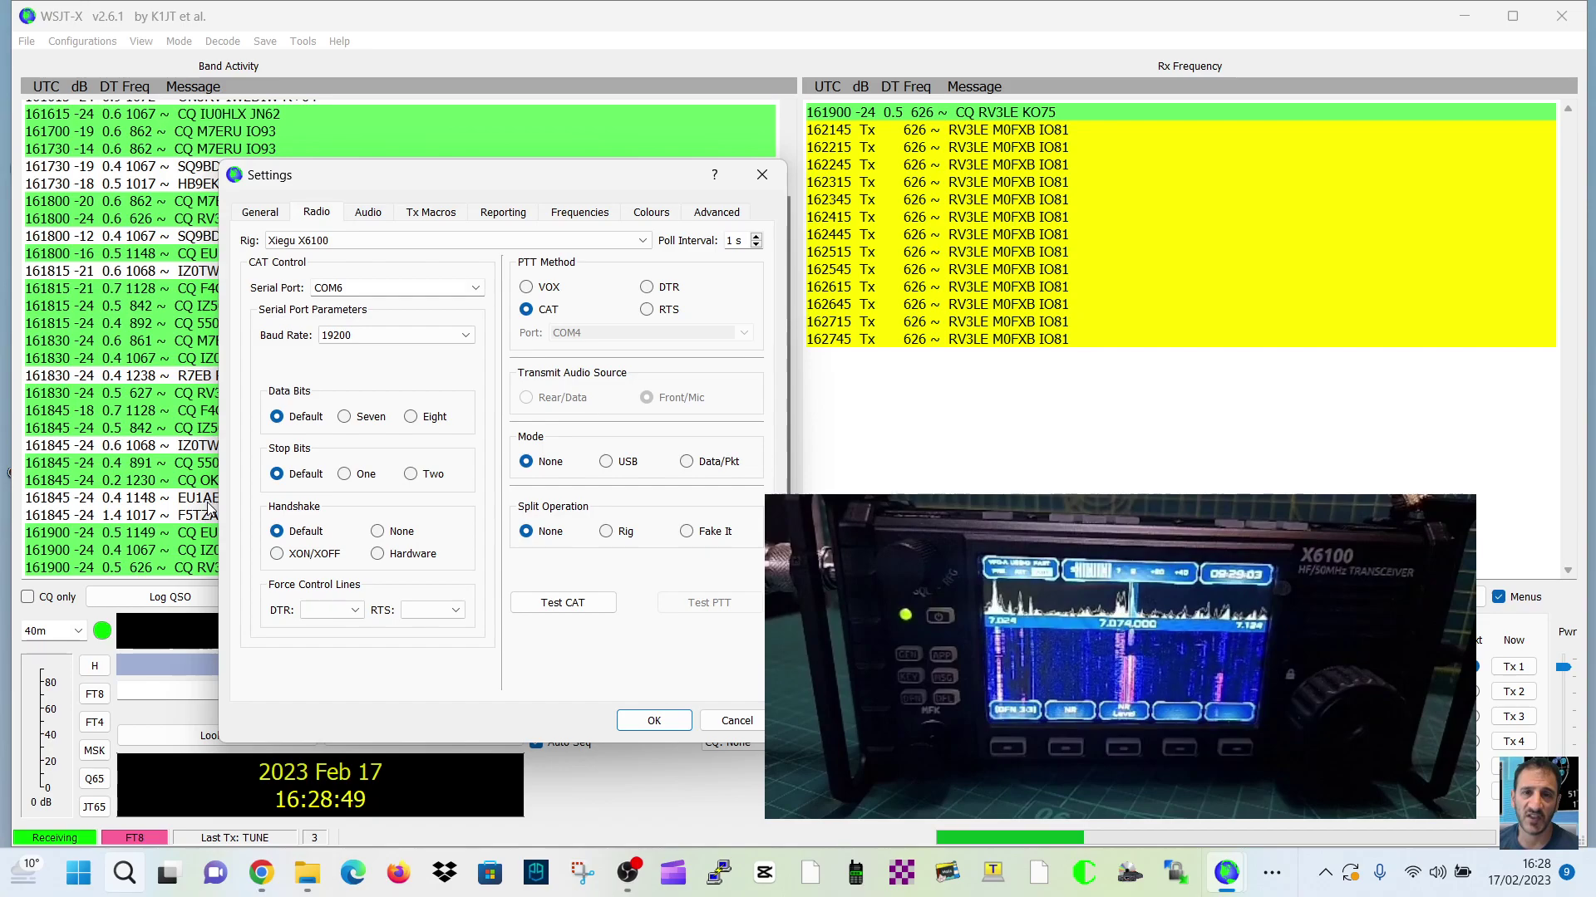
Step: Test the rig's CAT control and switch the PTT test on and off, then accept the radio settings
left_click(563, 603)
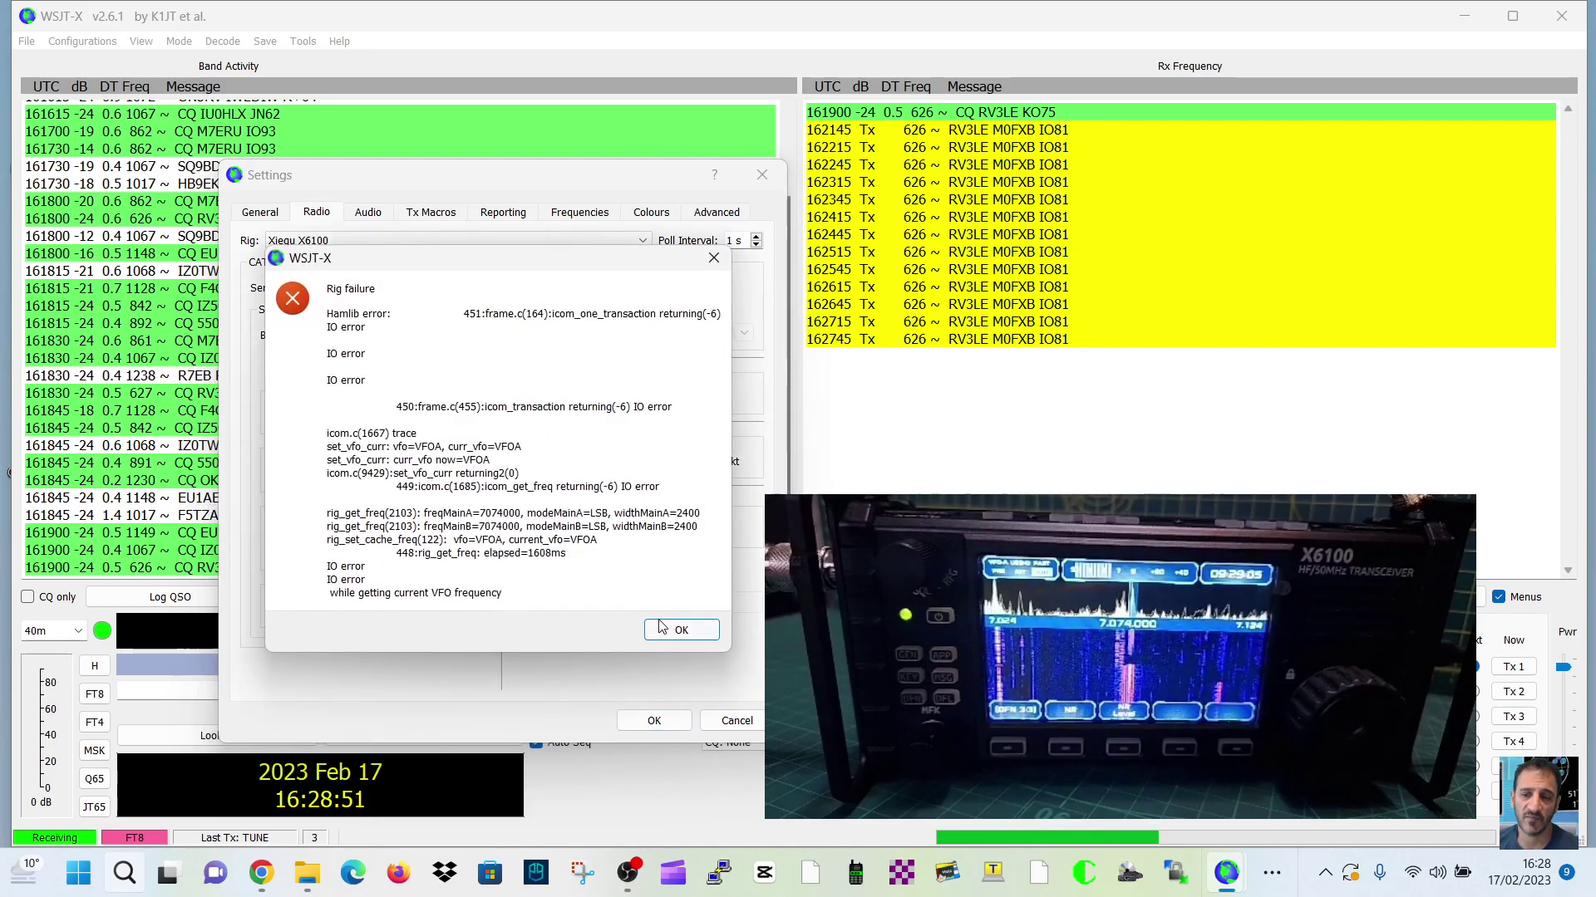
left_click(662, 629)
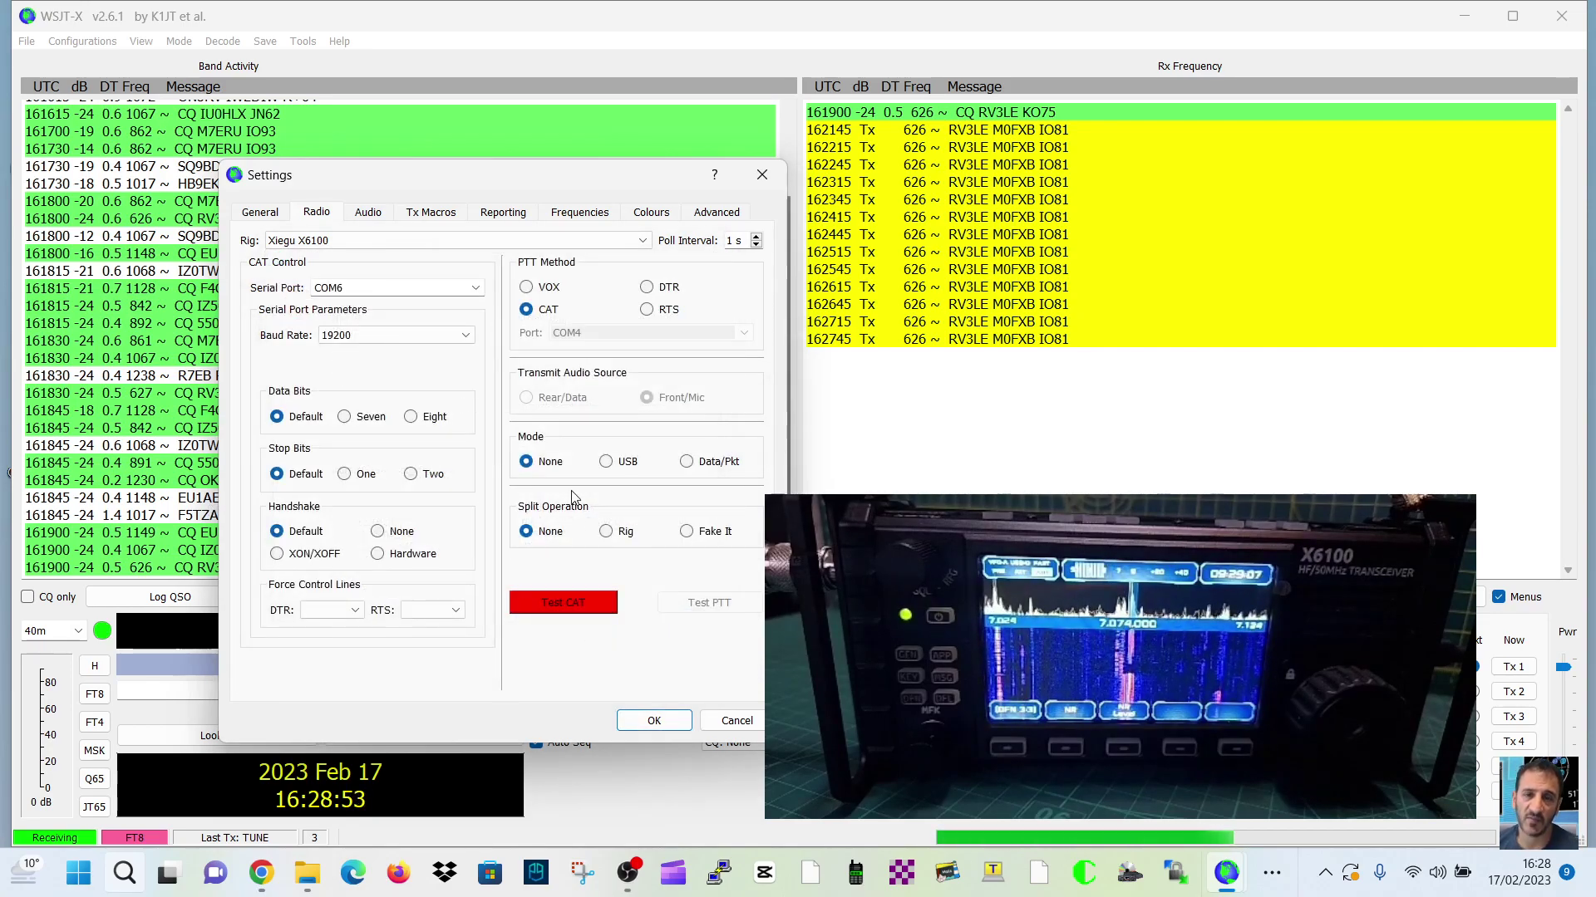
left_click_drag(406, 178, 442, 168)
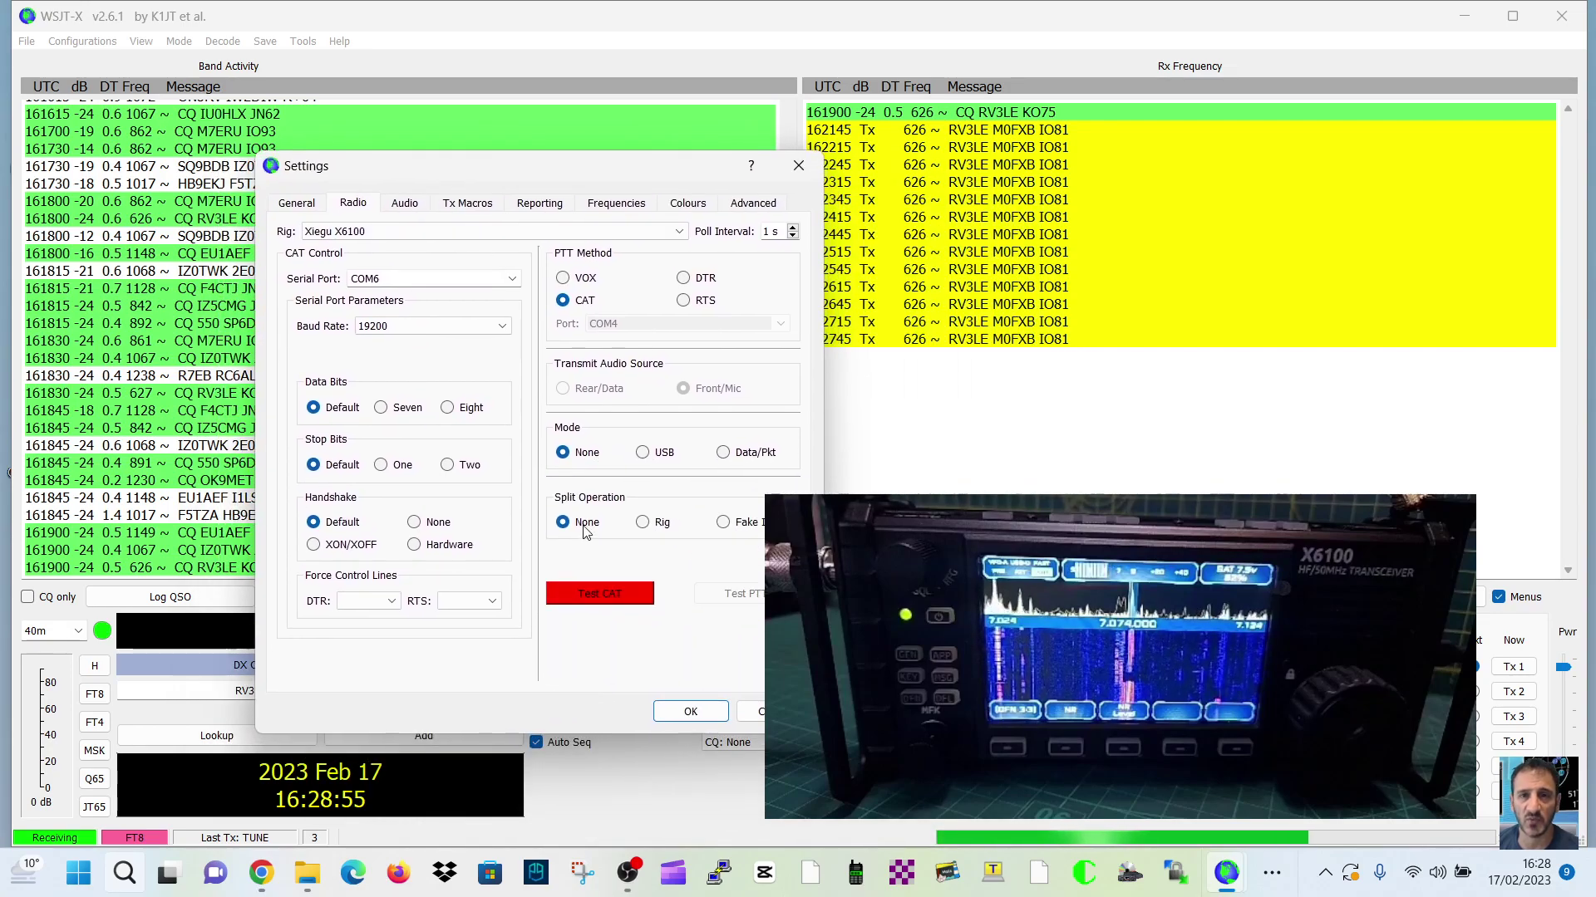
left_click(593, 597)
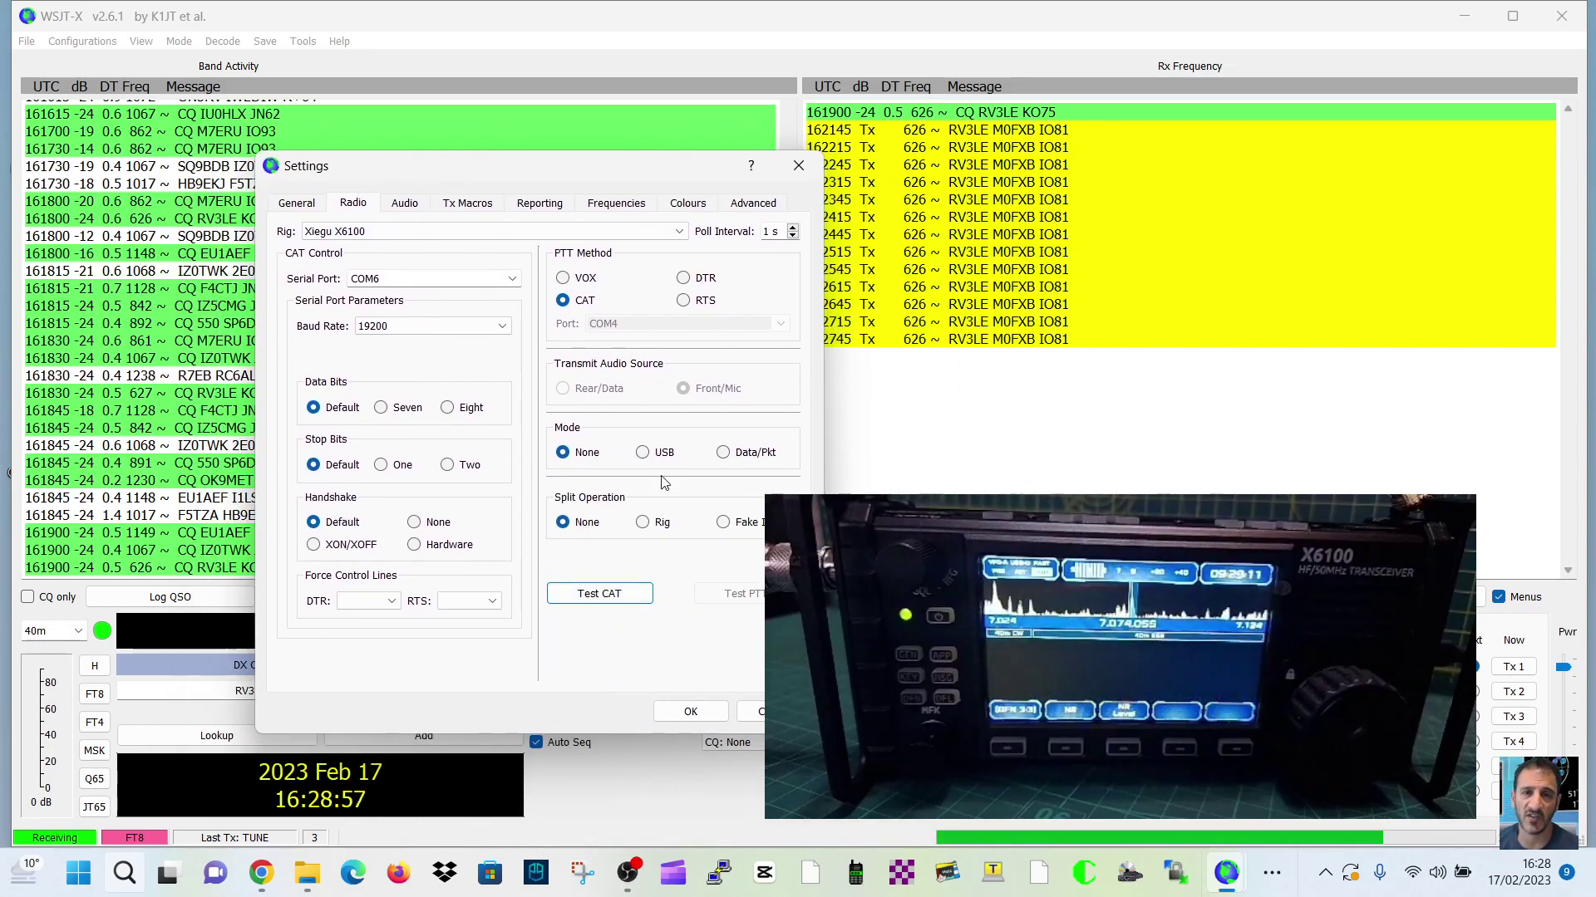
left_click(731, 595)
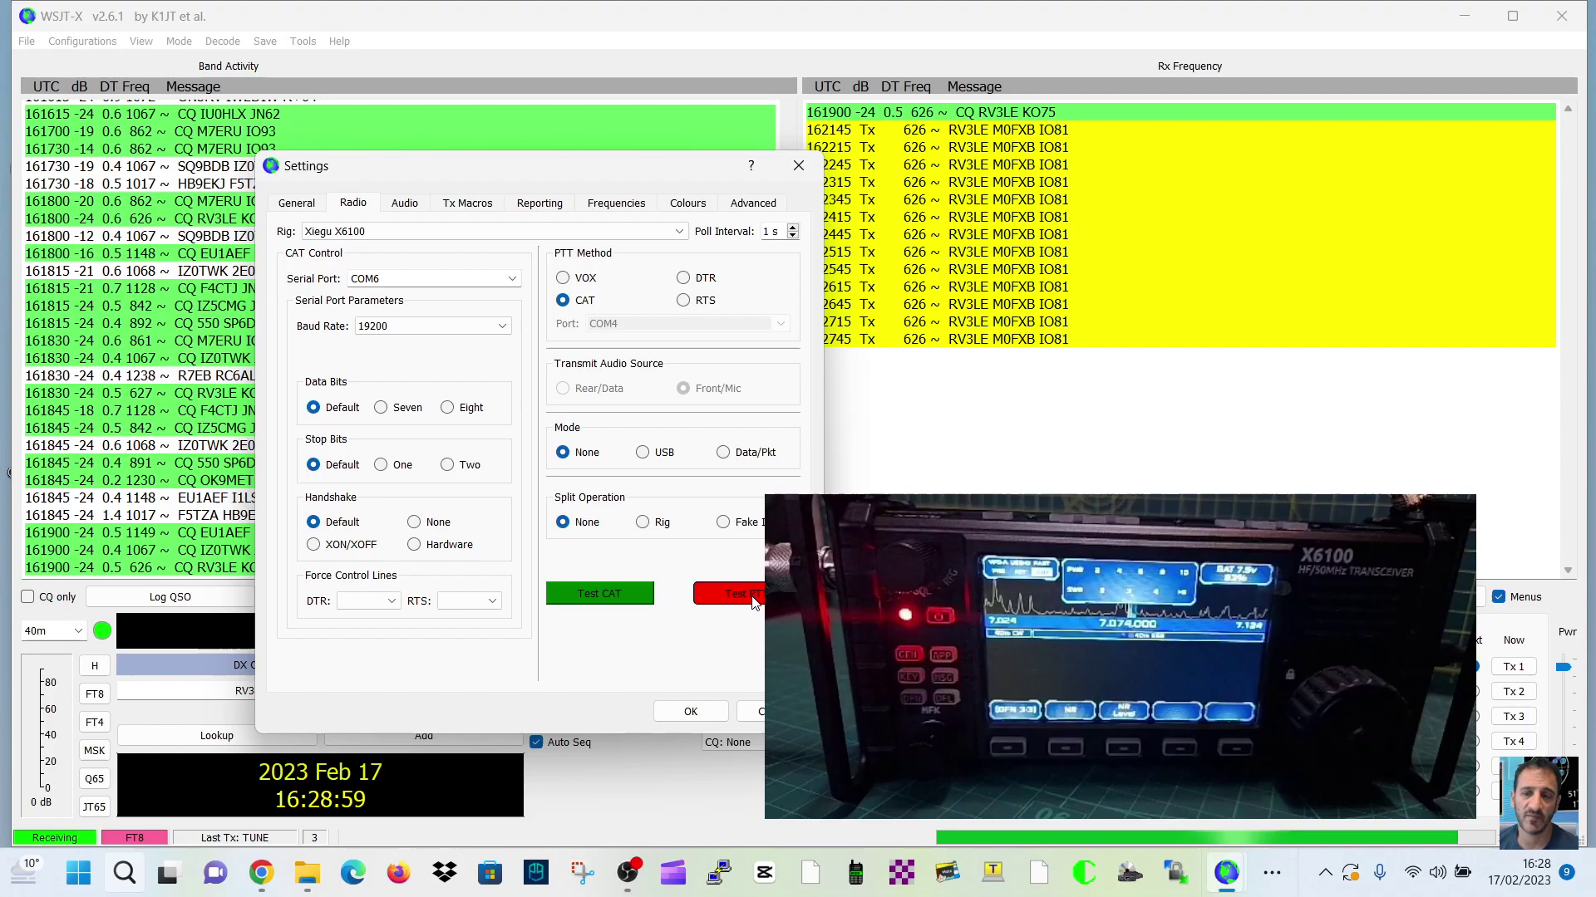
left_click(731, 595)
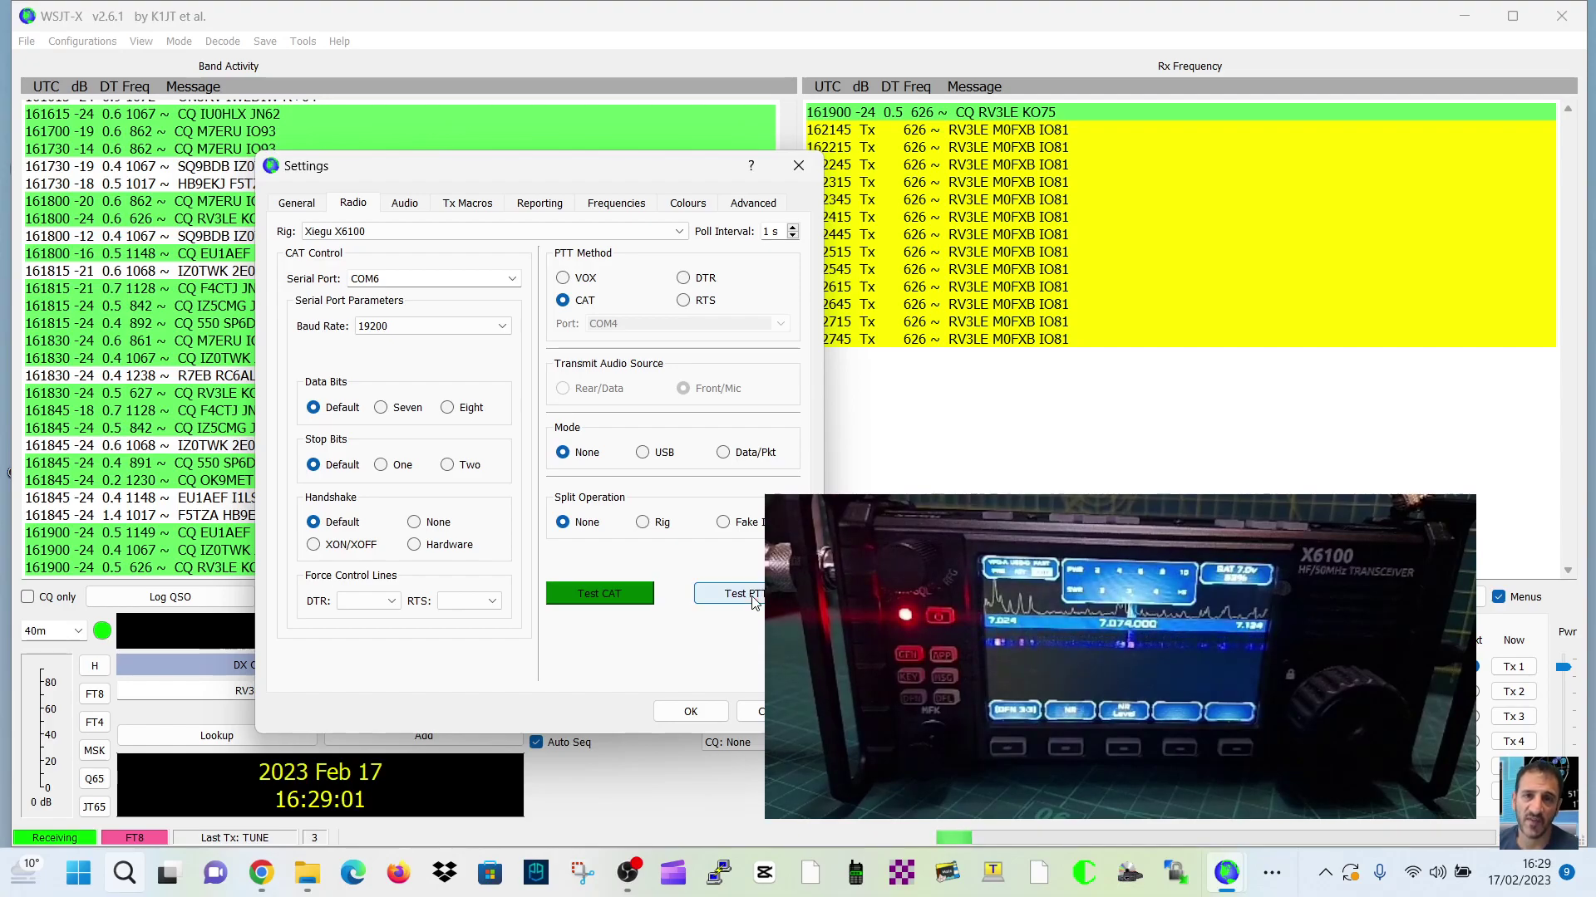
left_click(692, 711)
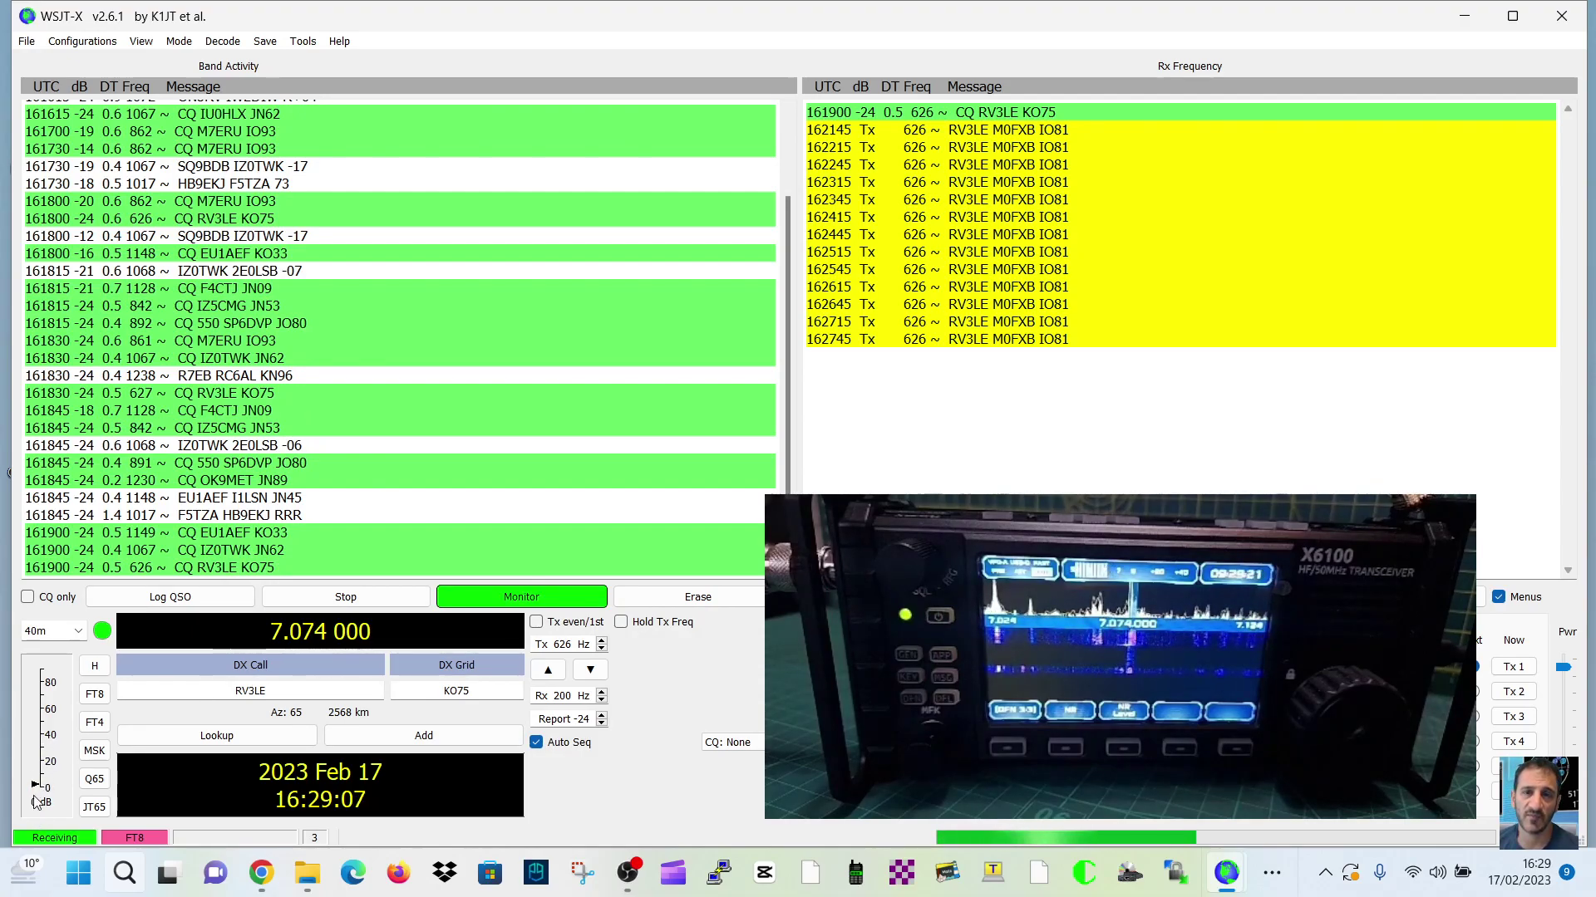
Step: Reopen the radio settings to review the rig model, serial port and baud rate
mouse_move(35, 803)
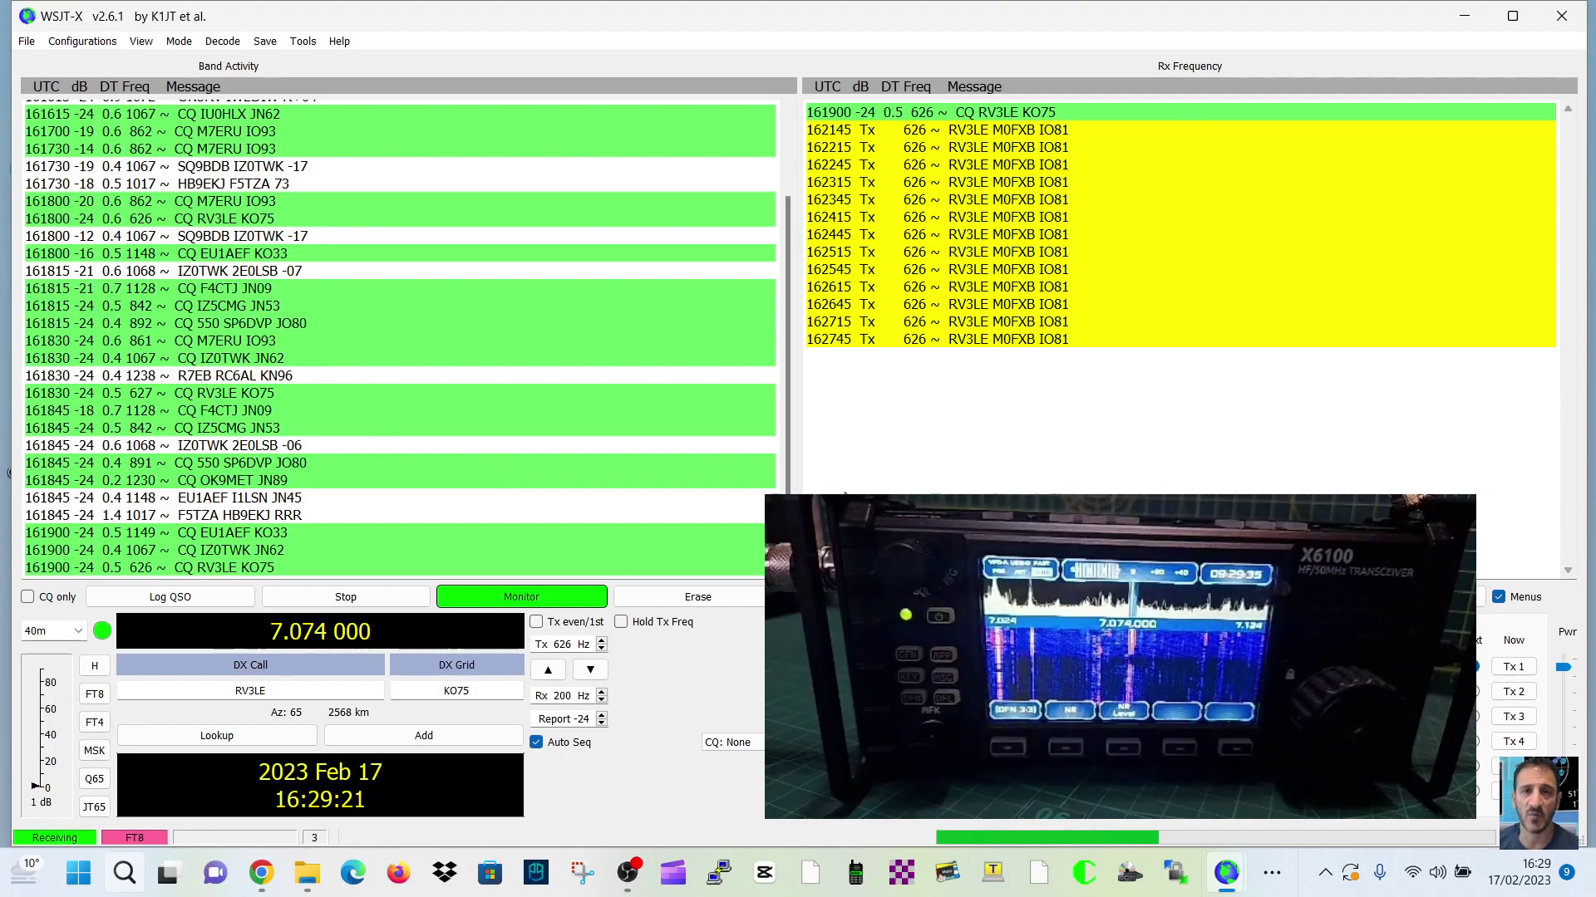
left_click(27, 41)
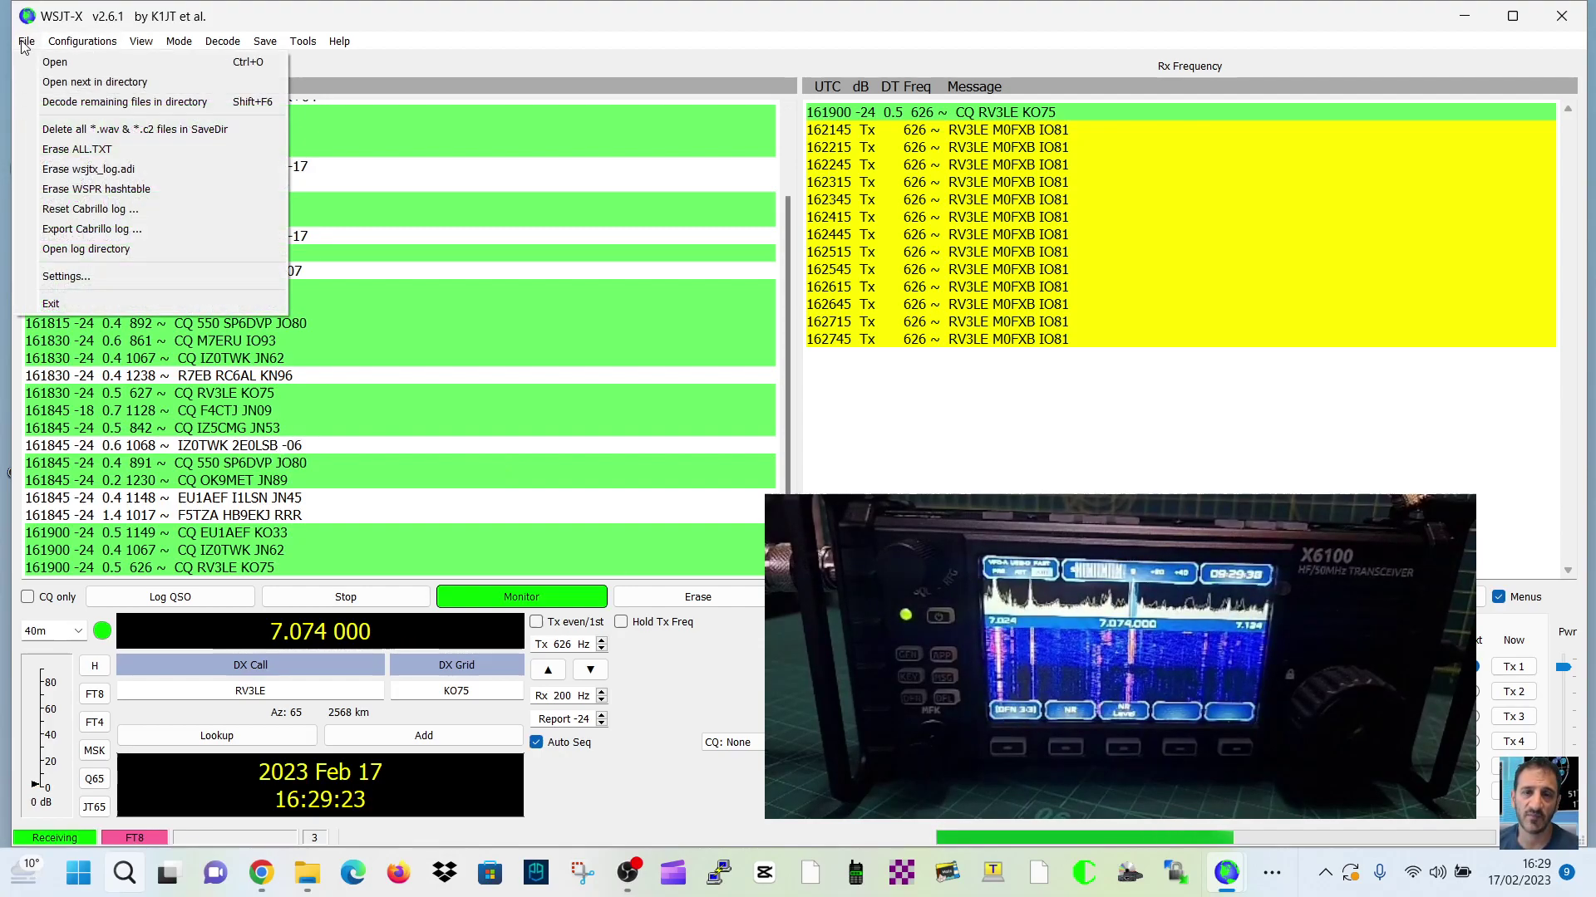
left_click(148, 284)
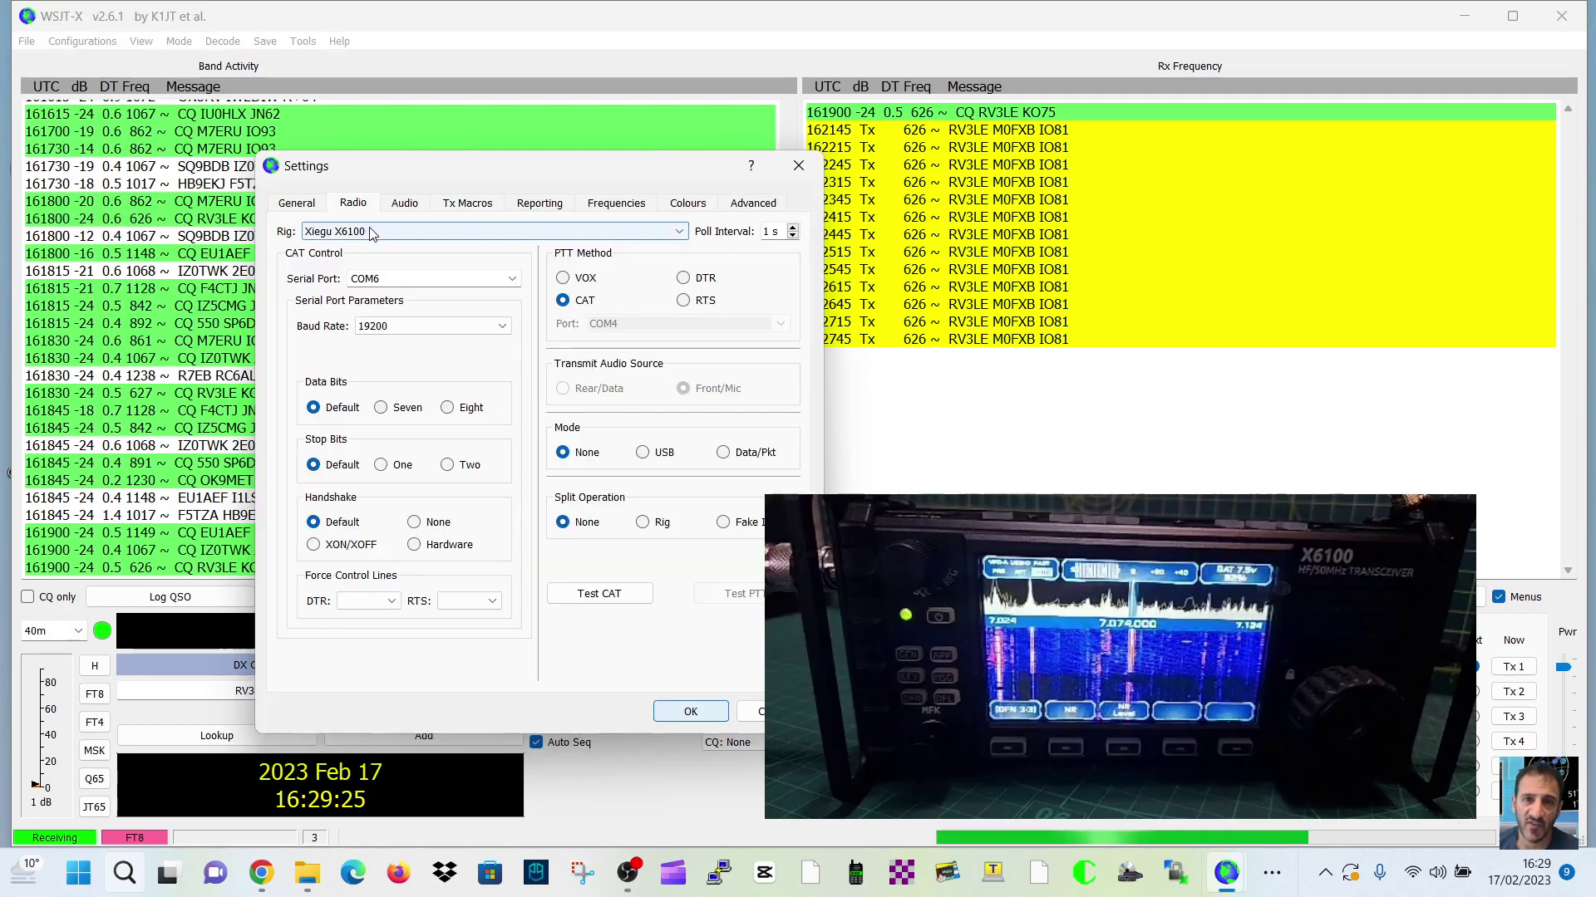
left_click(304, 214)
left_click(361, 215)
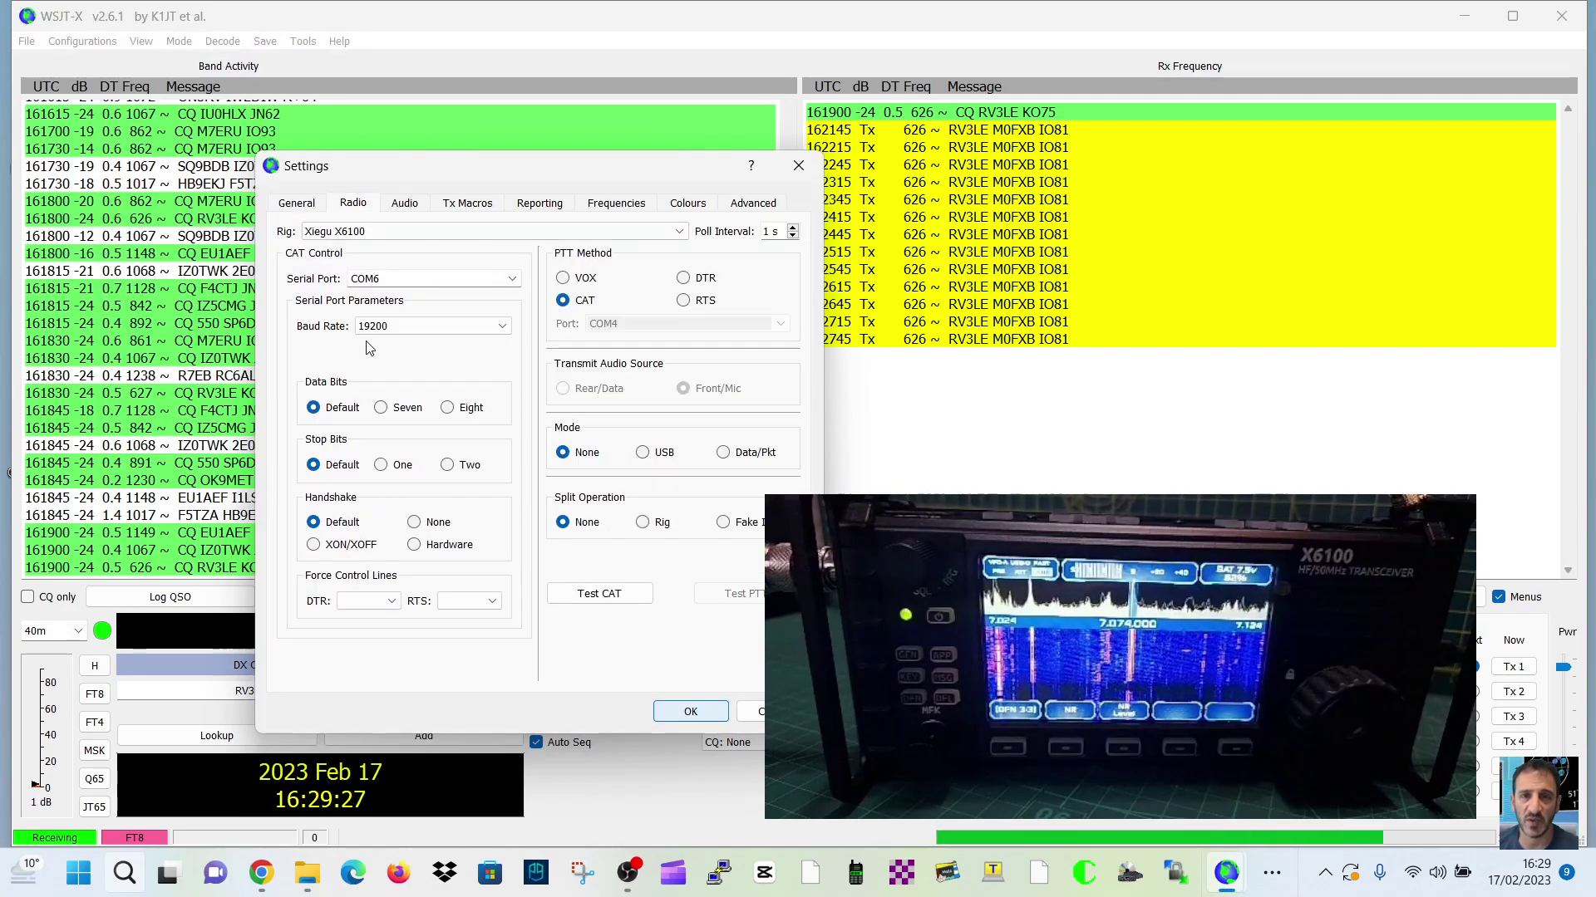
Step: Check the port settings of USB-Enhanced-SERIAL-A CH342 (COM10) in Windows Device Manager, and close it
right_click(78, 873)
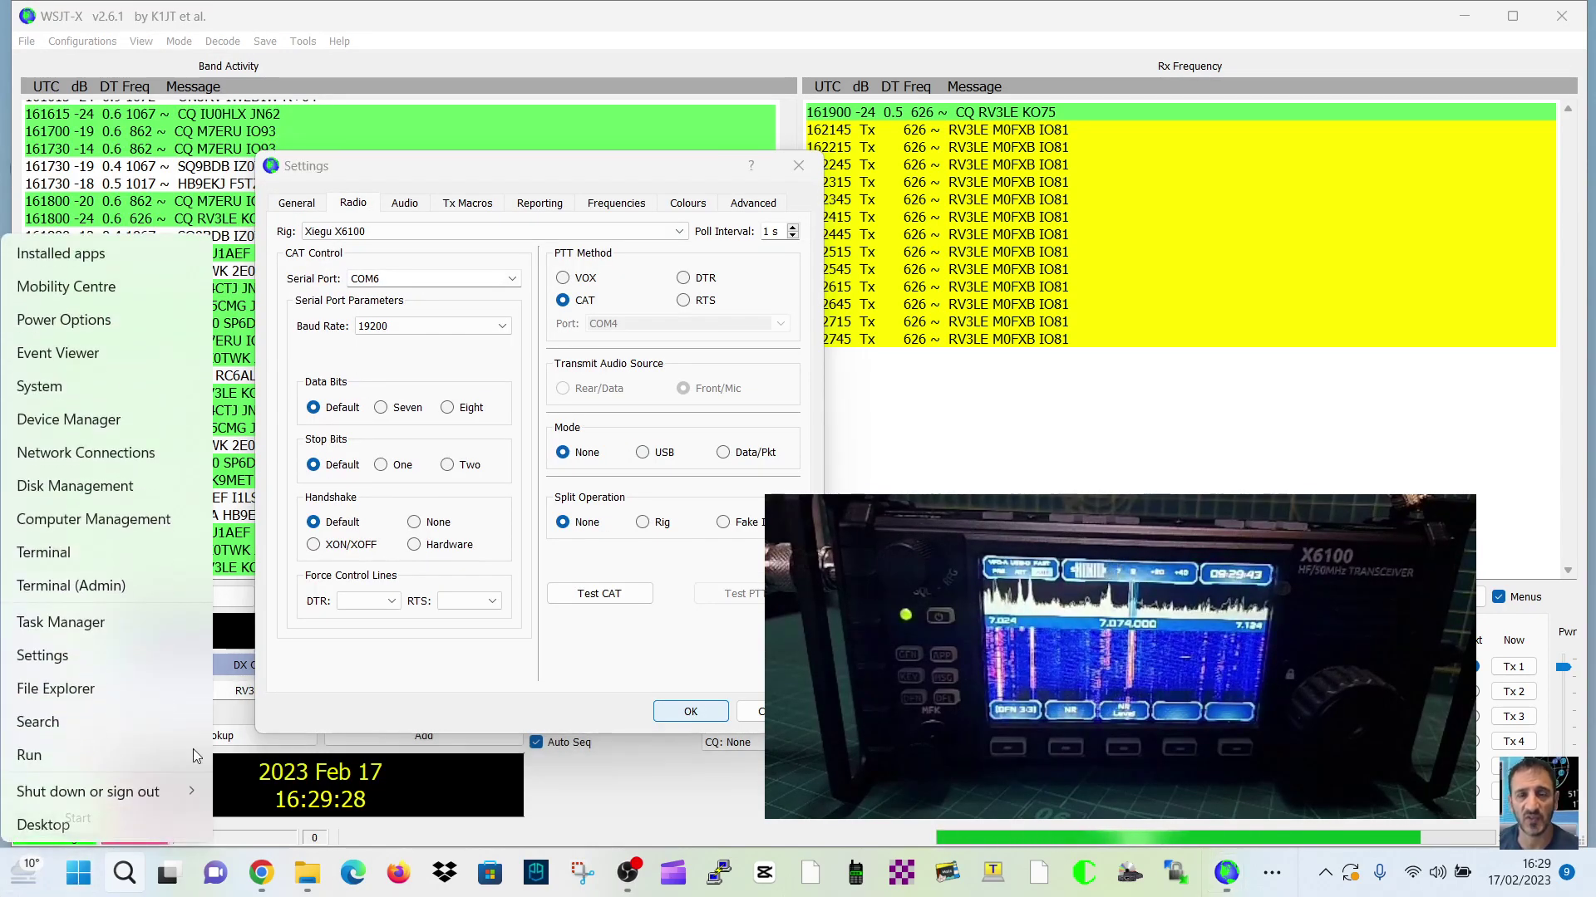
left_click(140, 425)
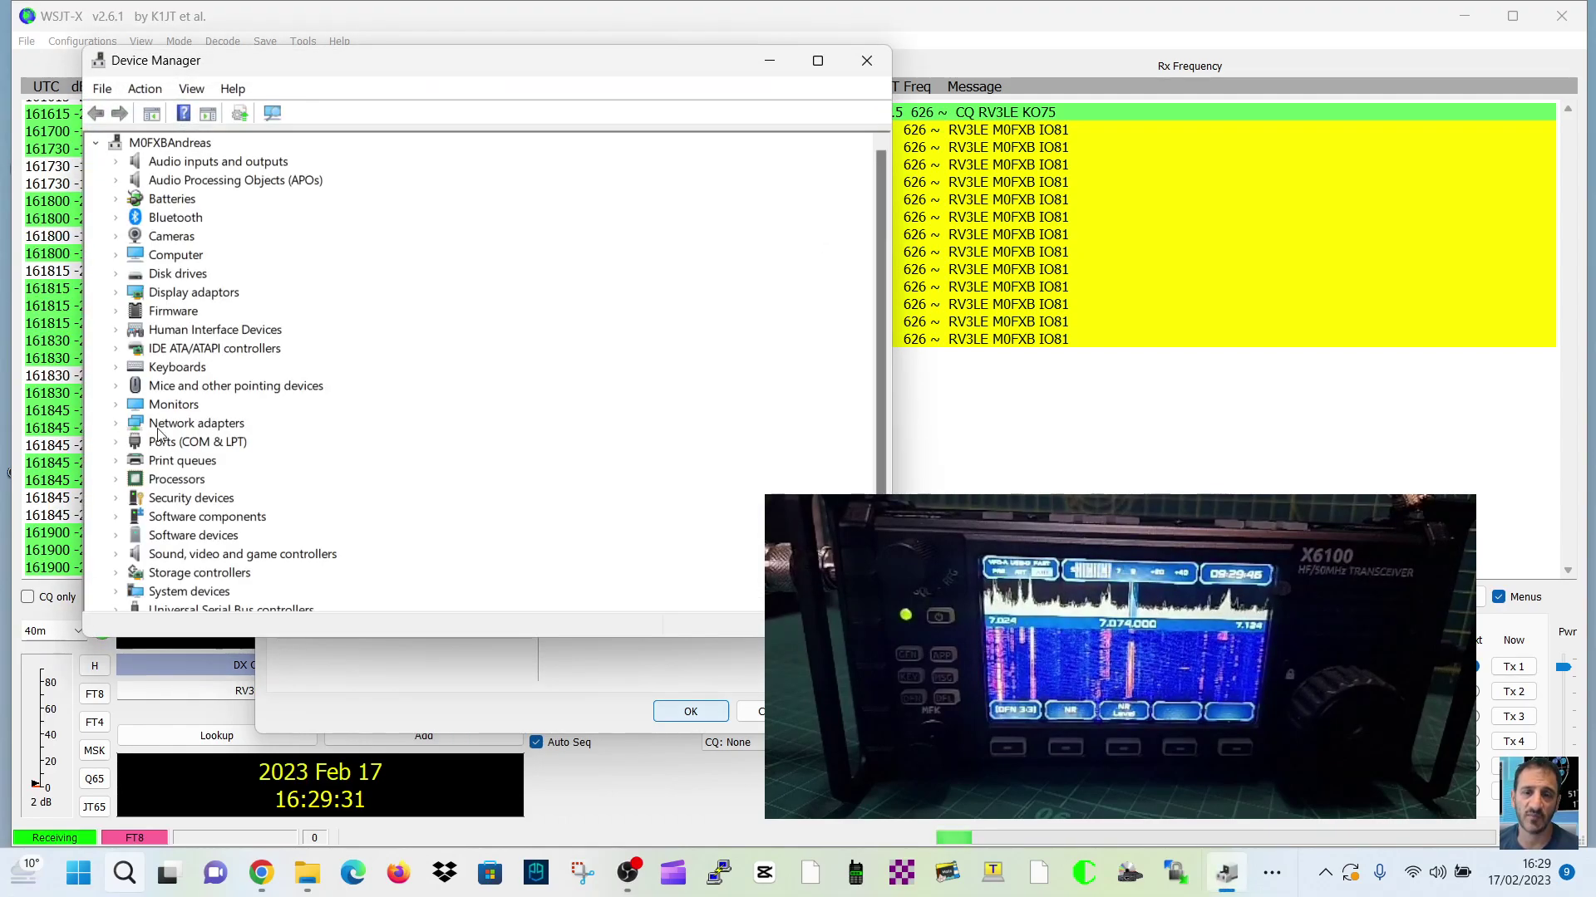
double_click(246, 446)
right_click(311, 460)
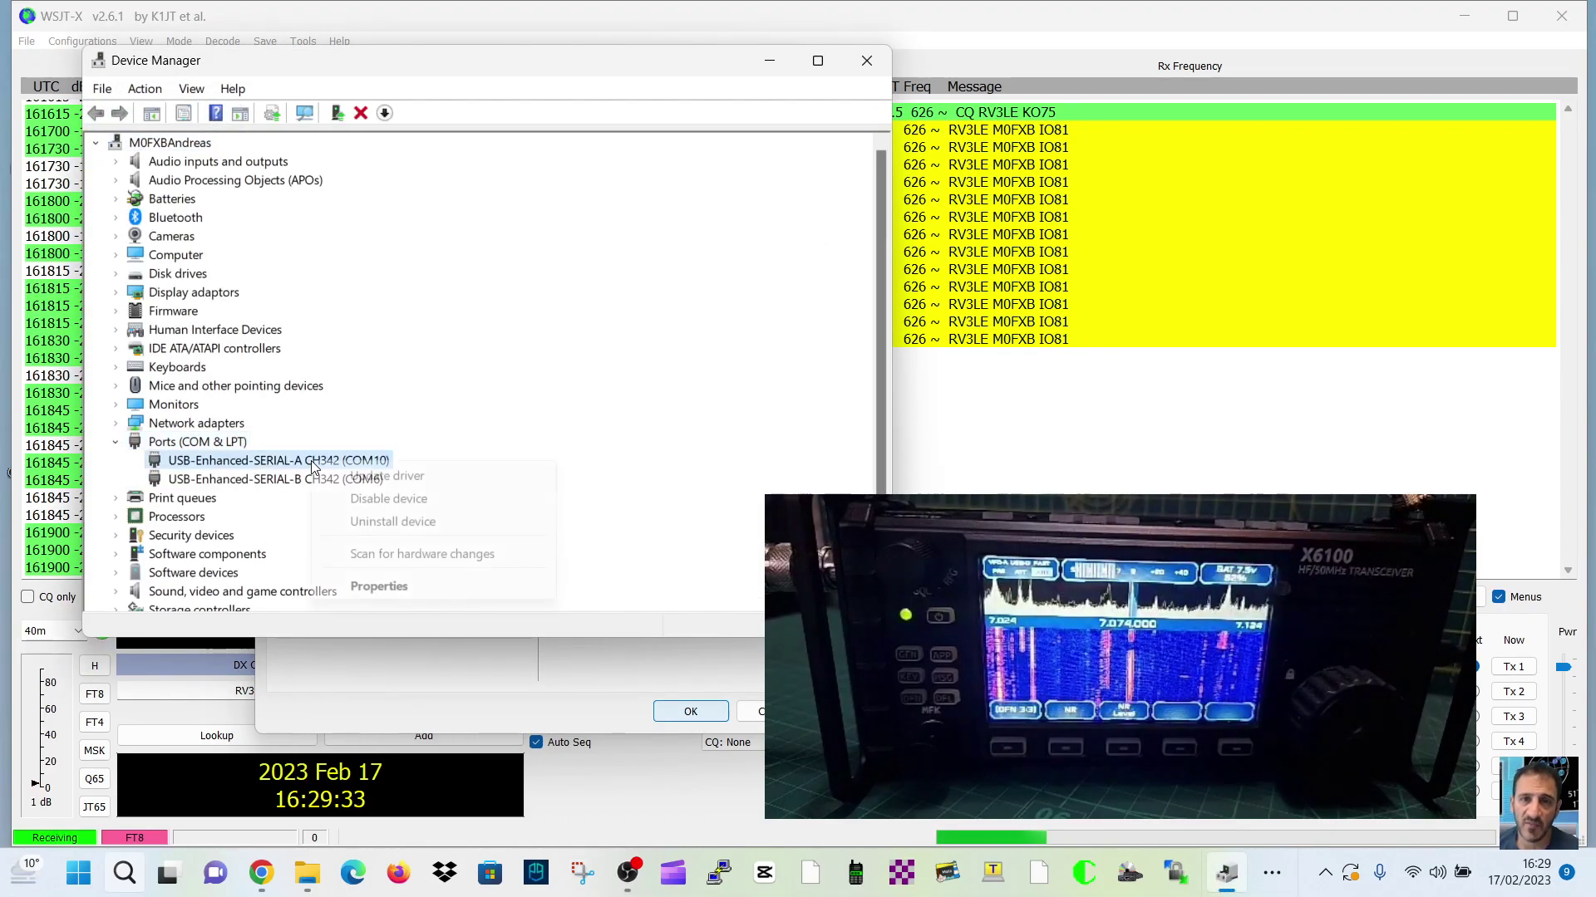
left_click(427, 587)
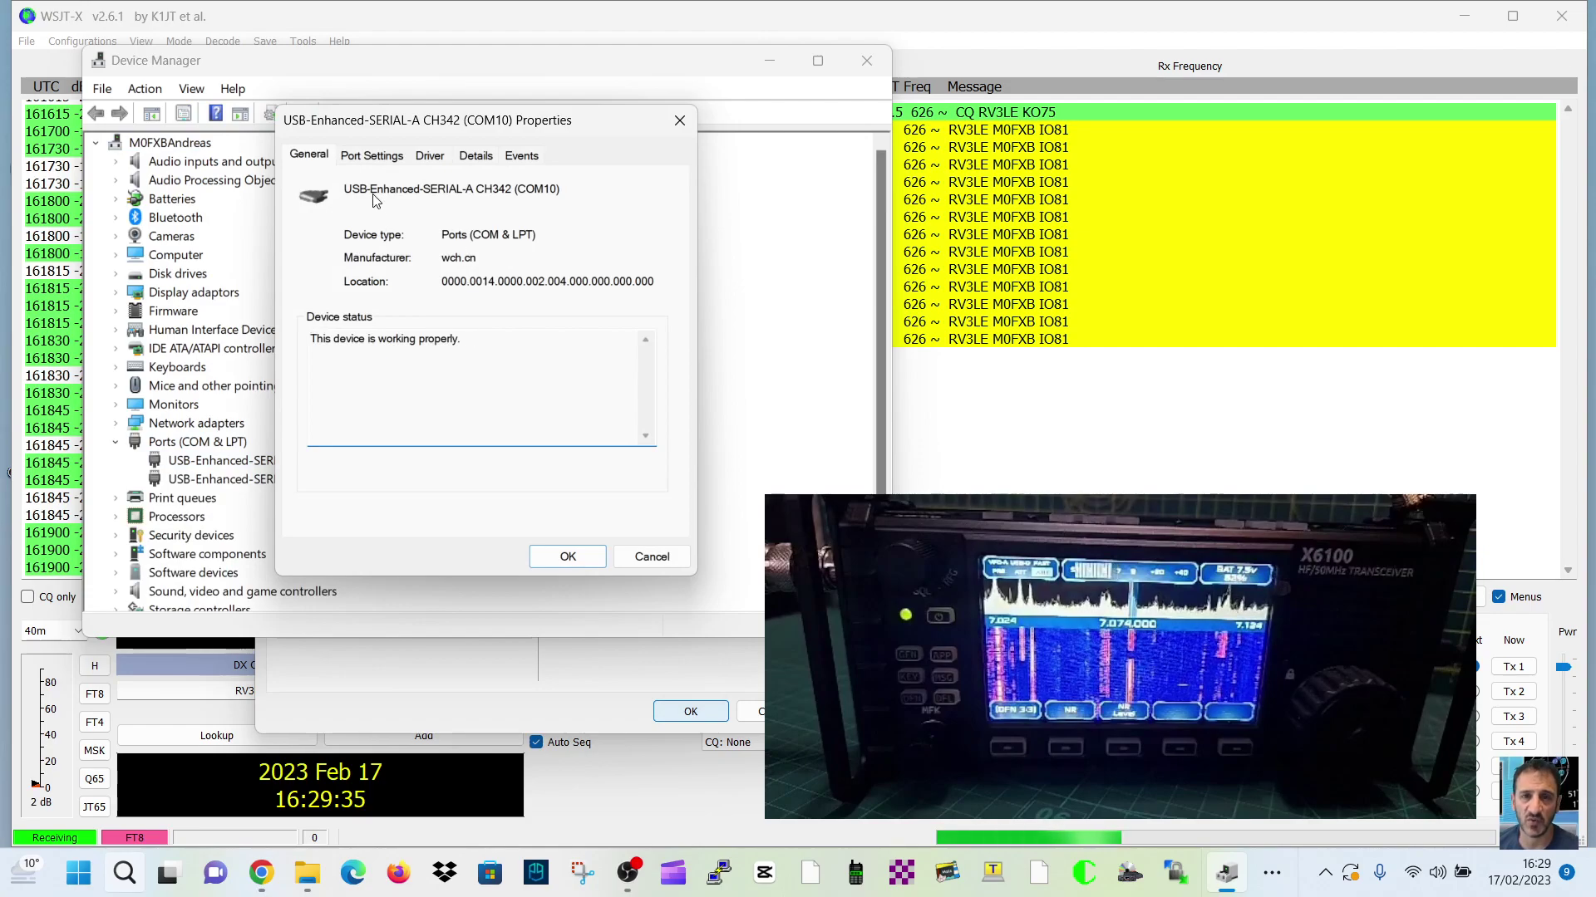
left_click(367, 157)
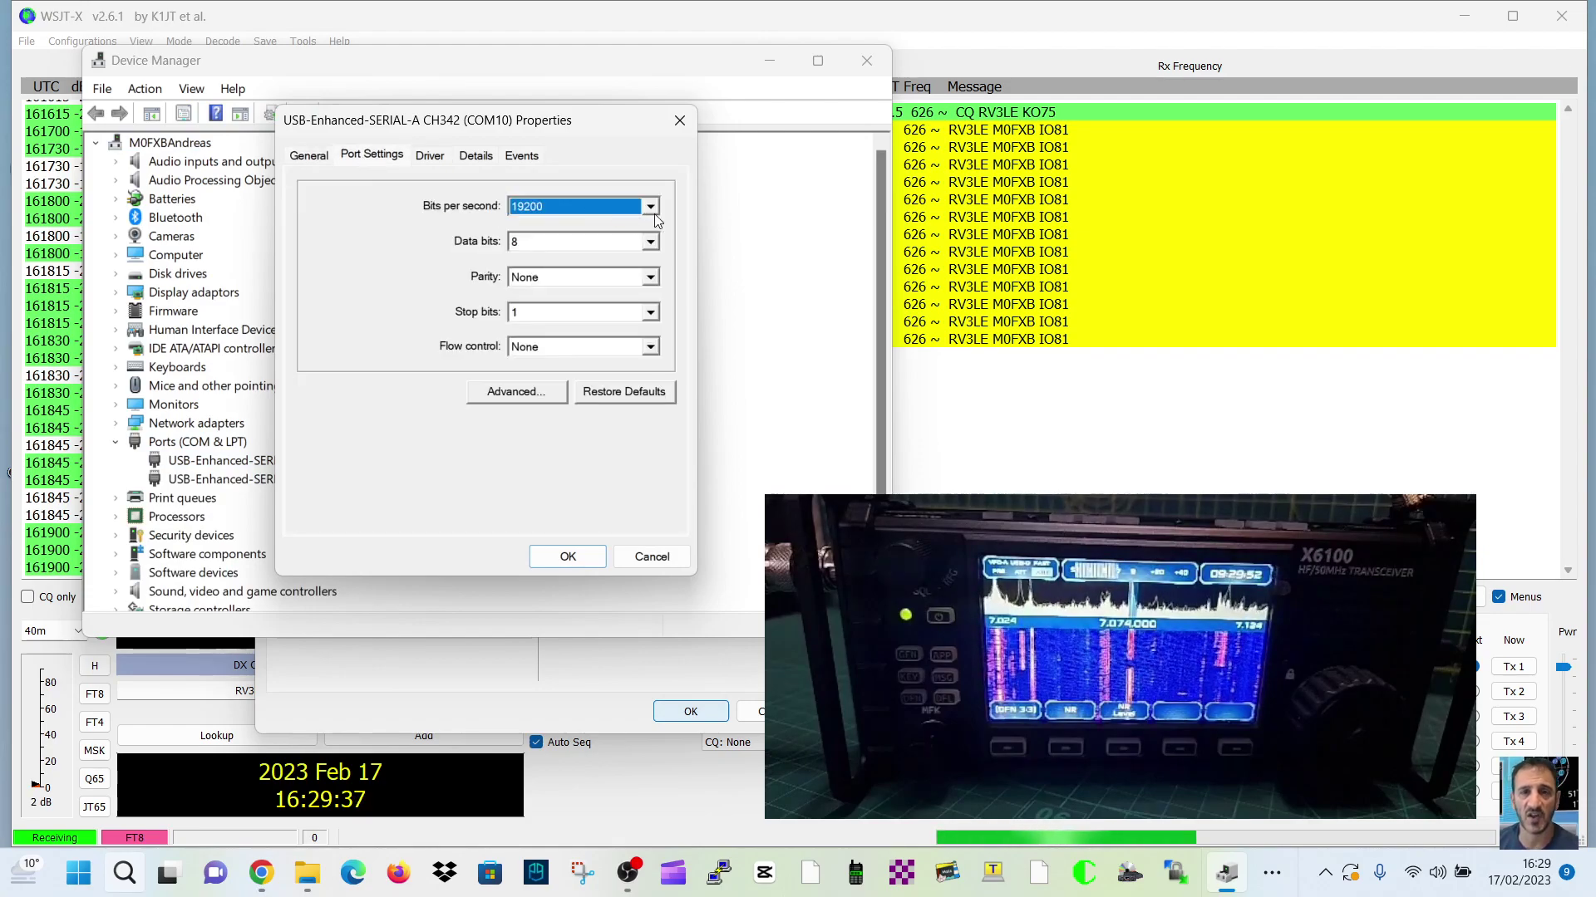
left_click(676, 128)
left_click(867, 61)
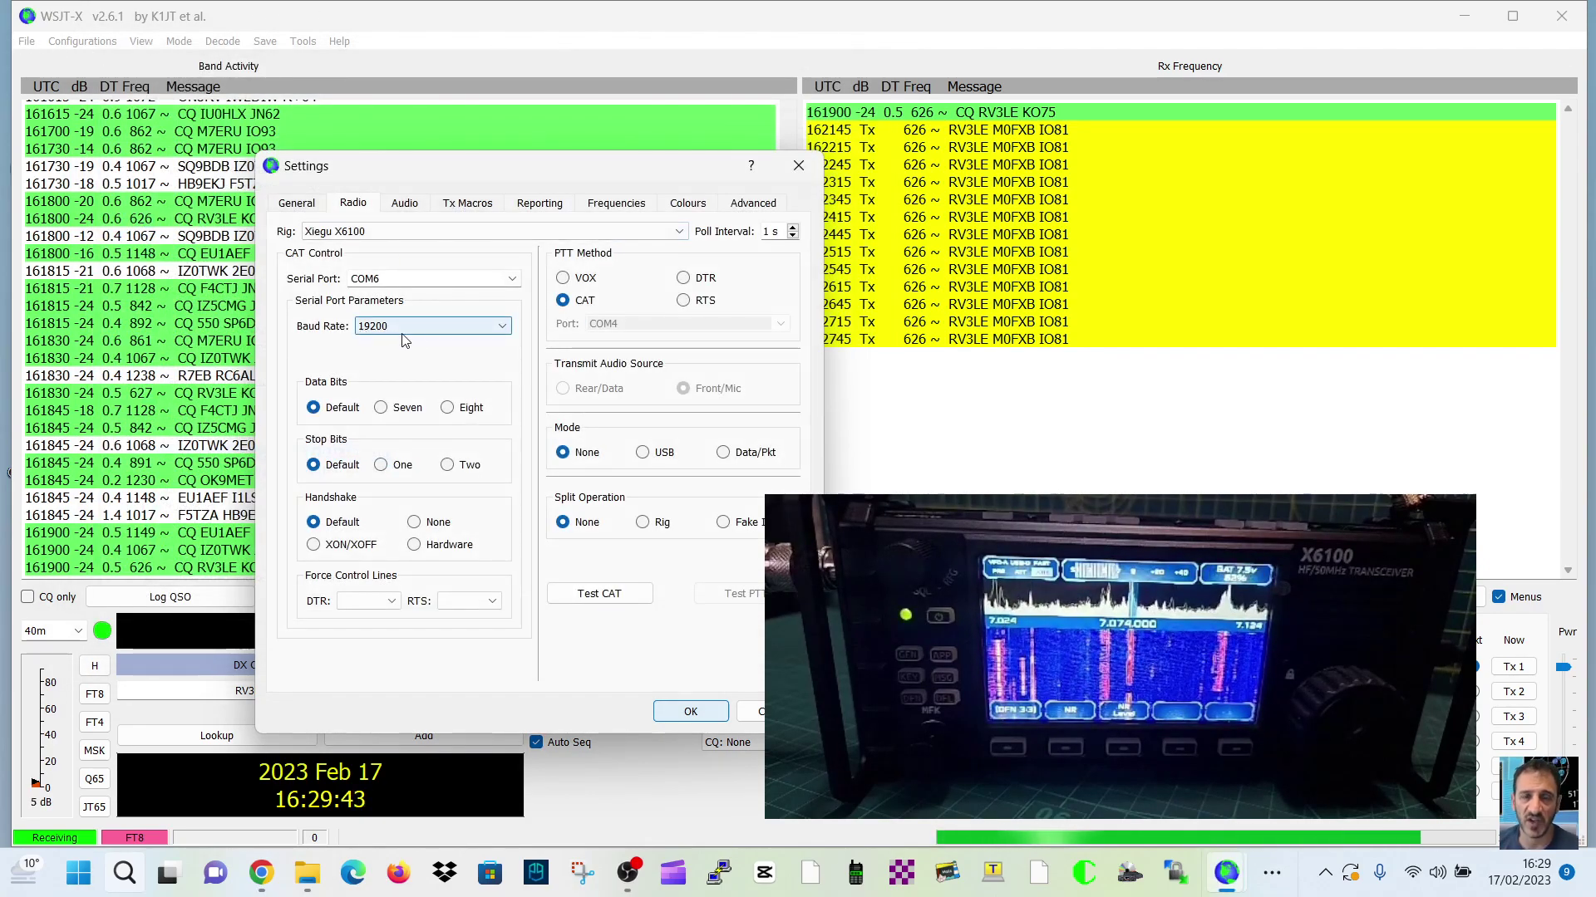
Step: Review the CAT baud rate choice and the soundcard devices in the settings
left_click(504, 327)
left_click(504, 327)
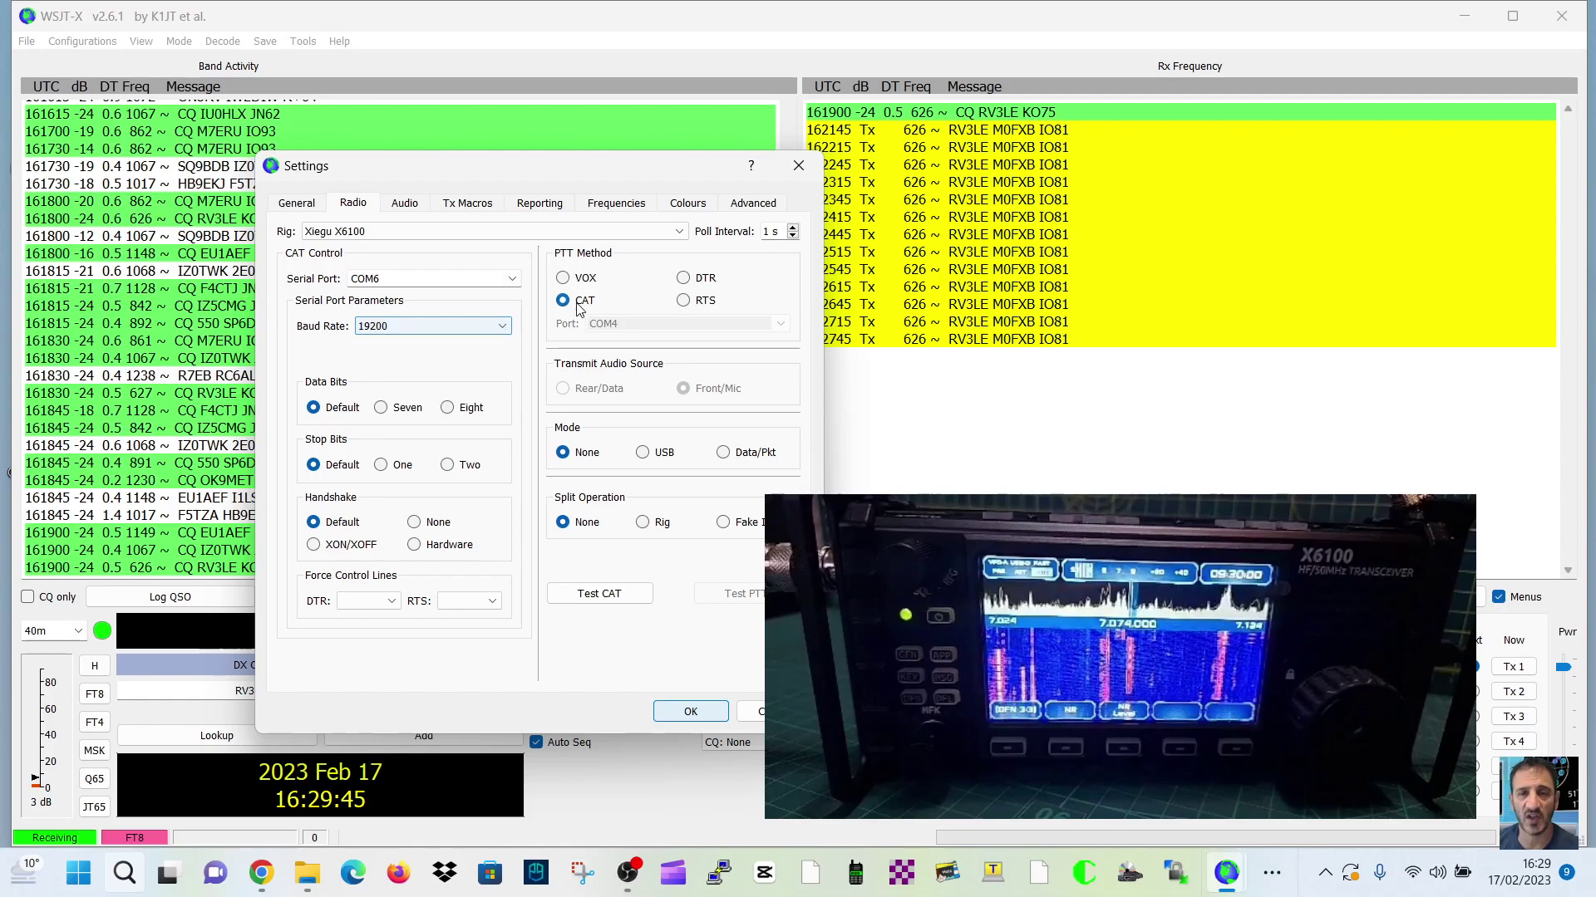
left_click(413, 203)
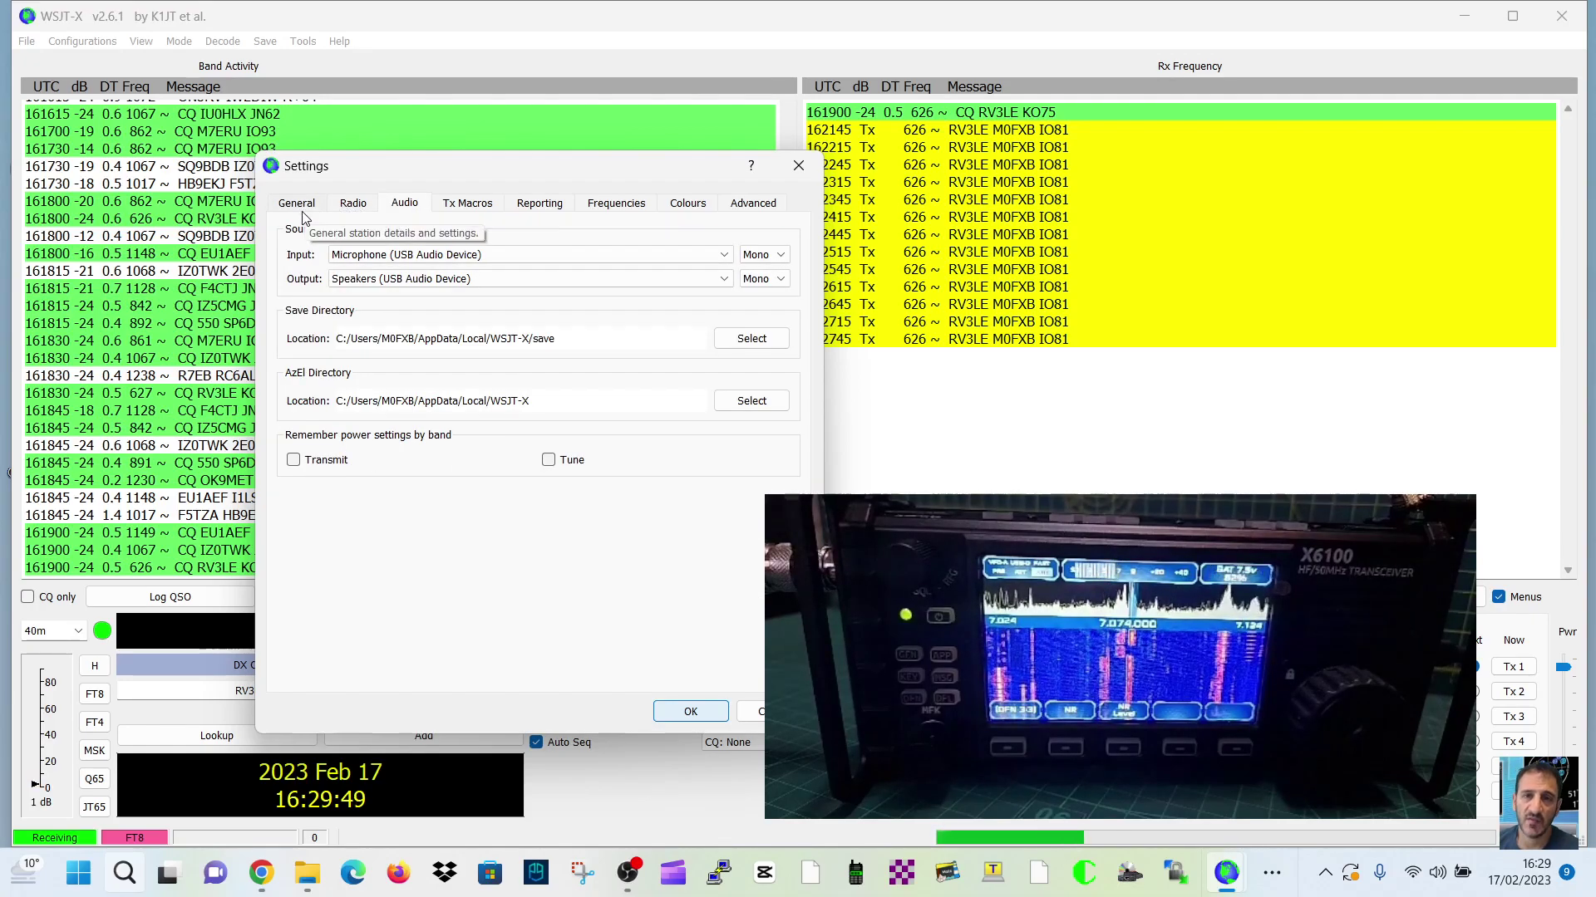
Step: Review the general station details, display and behavior options, and close the settings
left_click(301, 204)
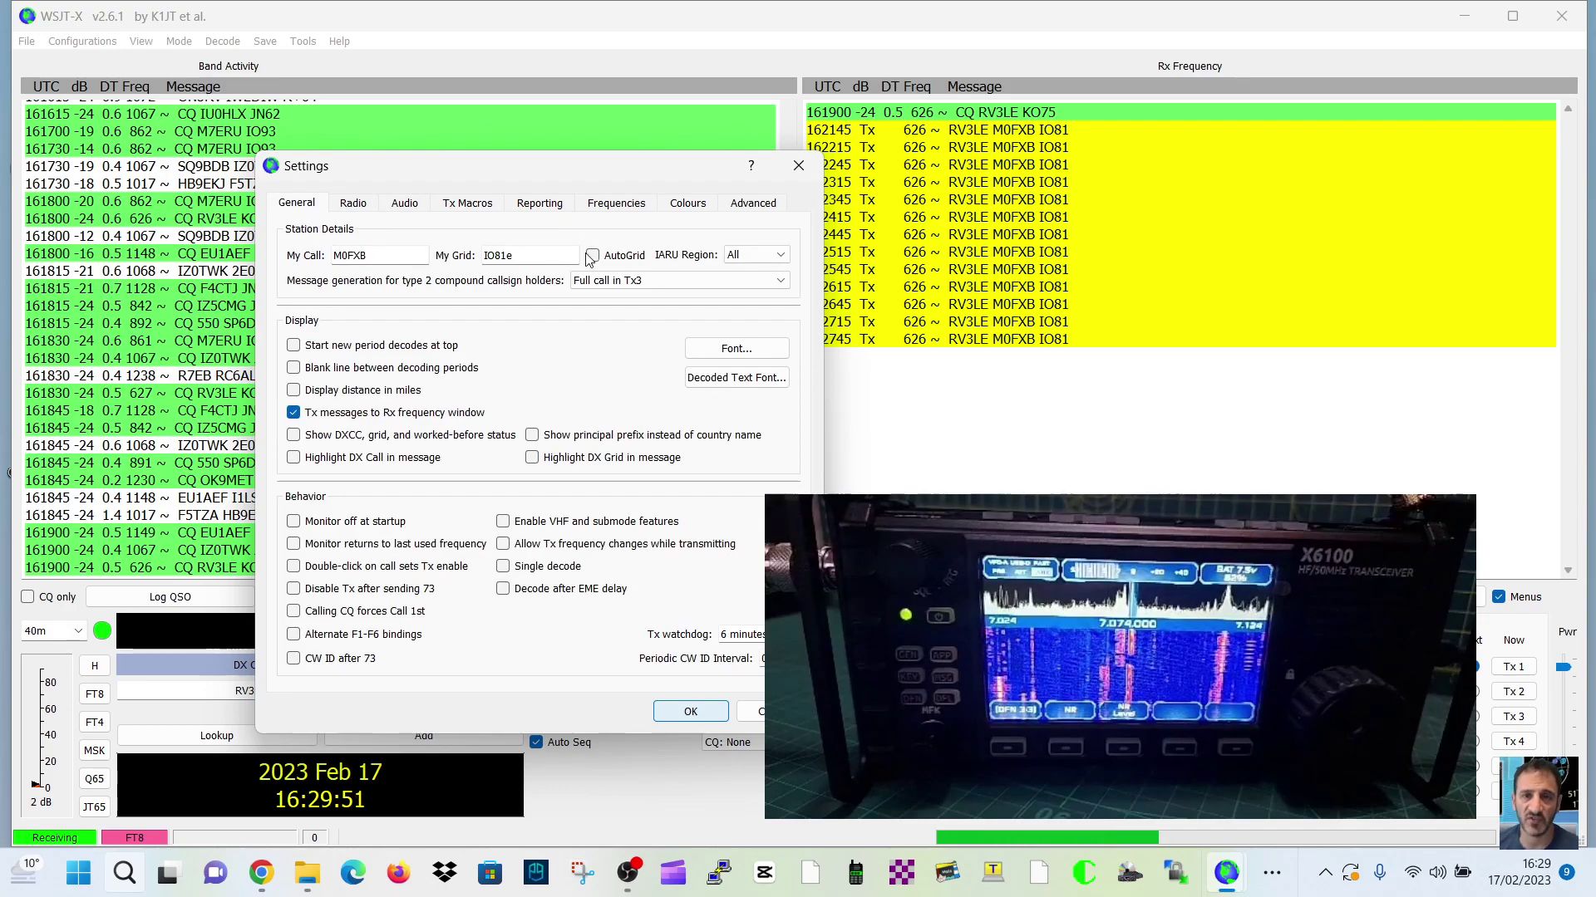
left_click(798, 165)
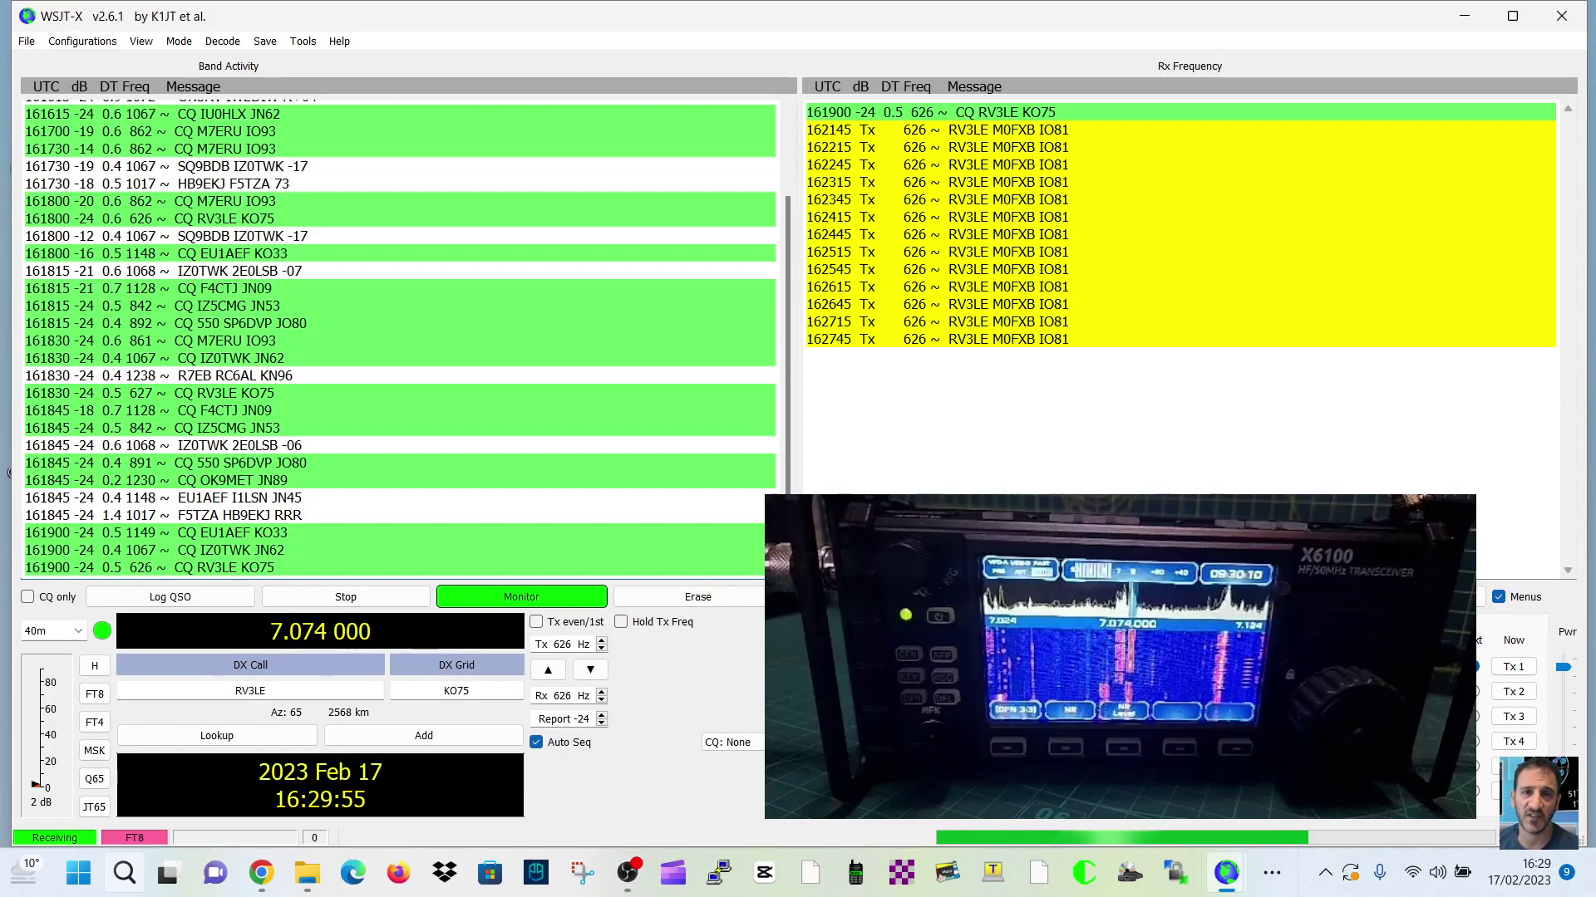
Step: Test transmission on 7.074 MHz by enabling transmit and switching the tune carrier on and off
left_click(455, 595)
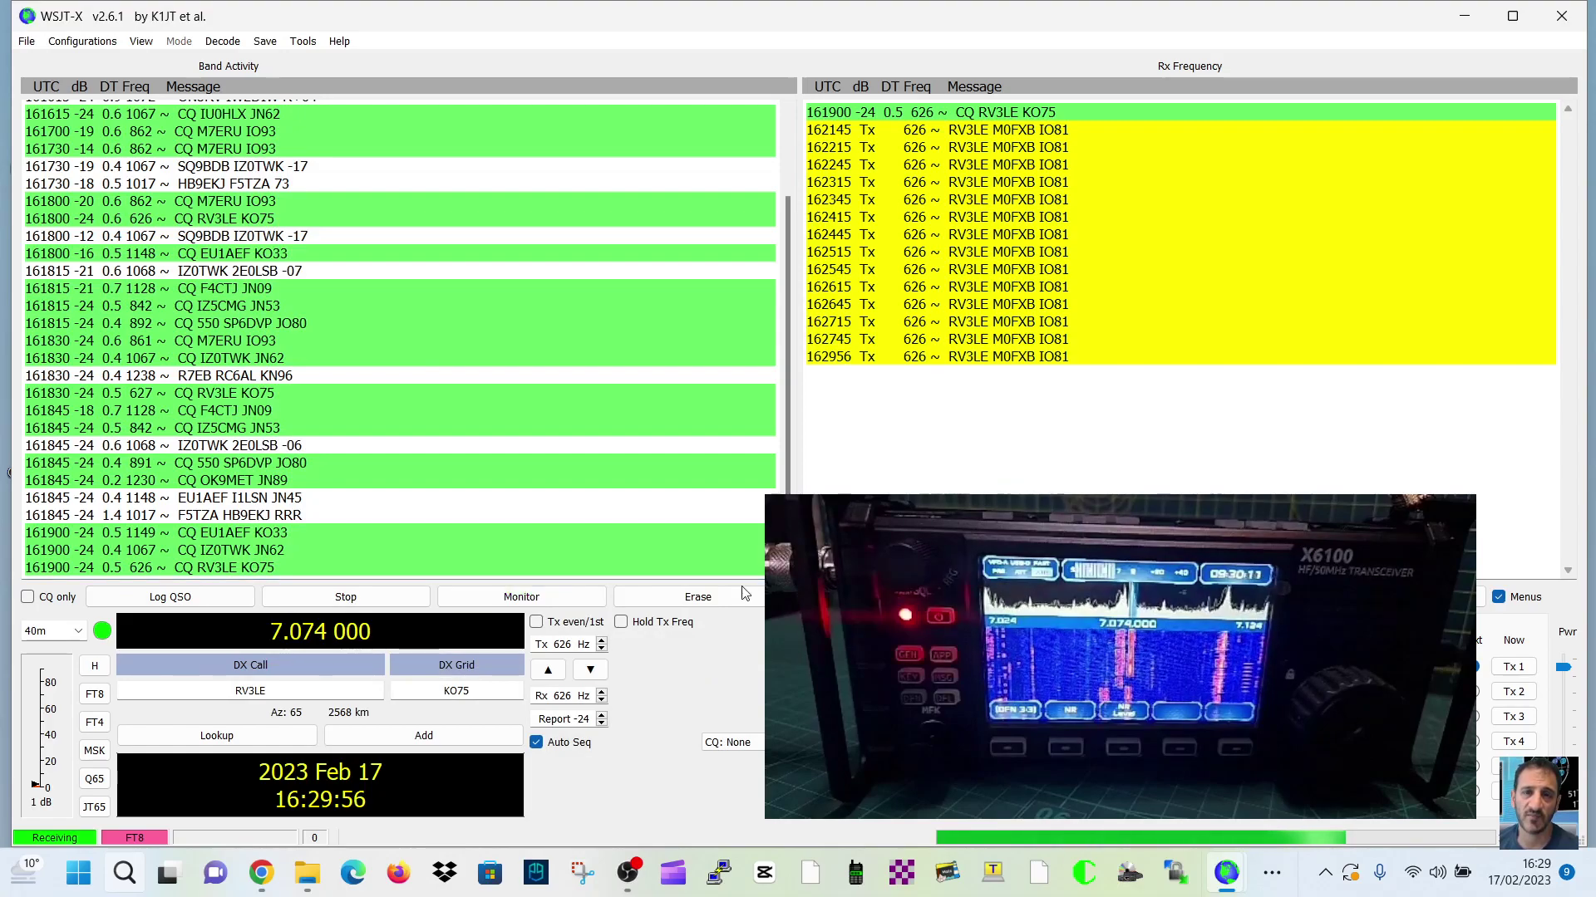
left_click(453, 595)
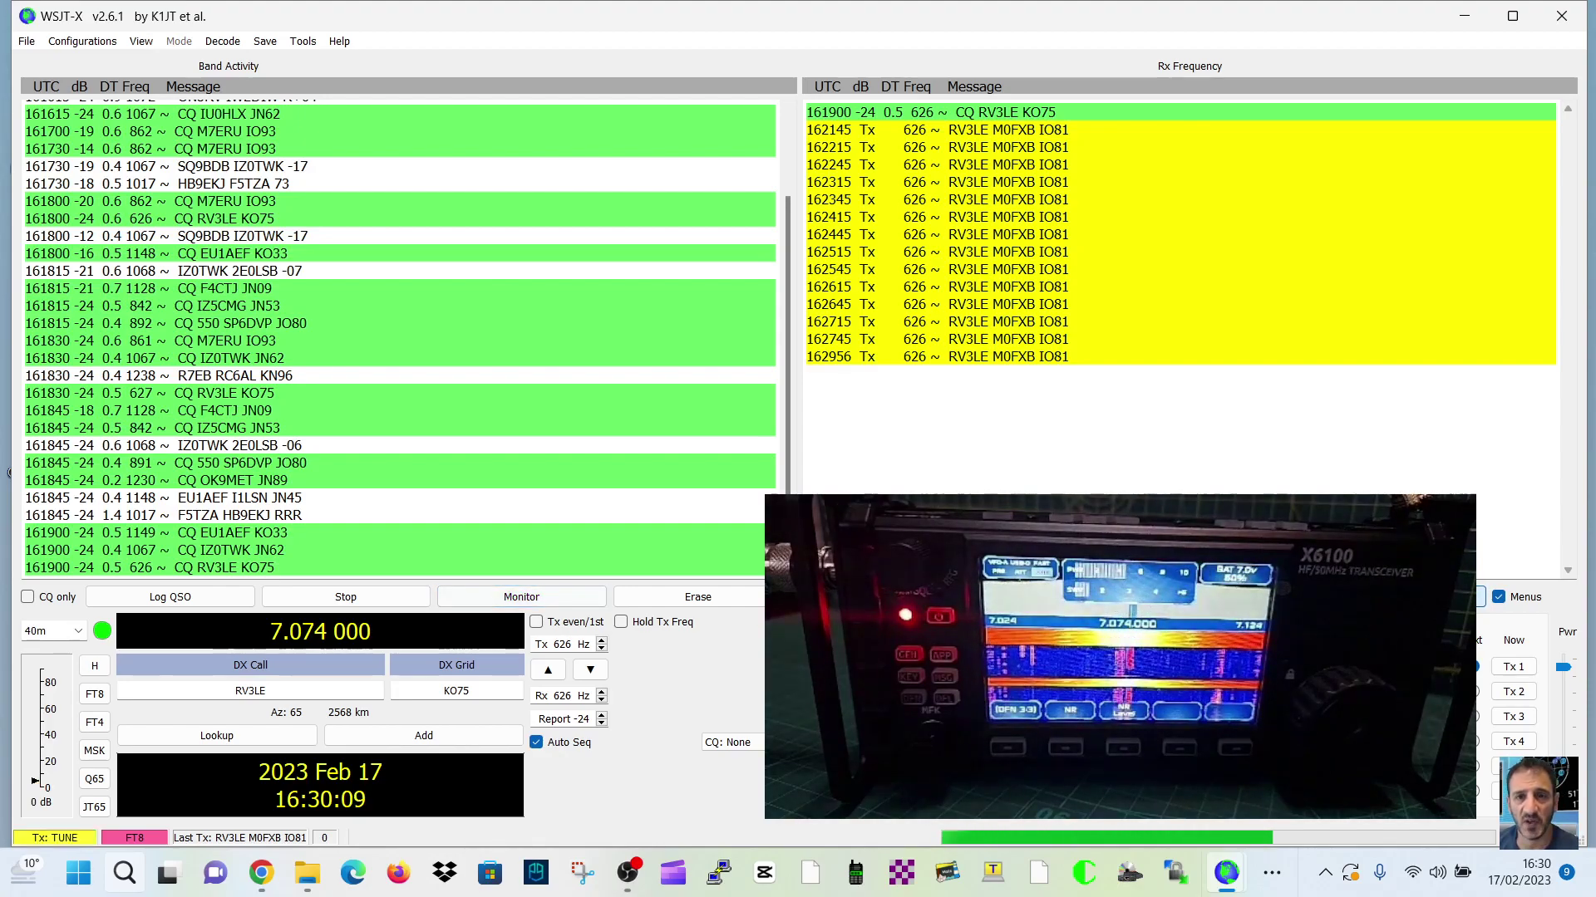
left_click(1400, 596)
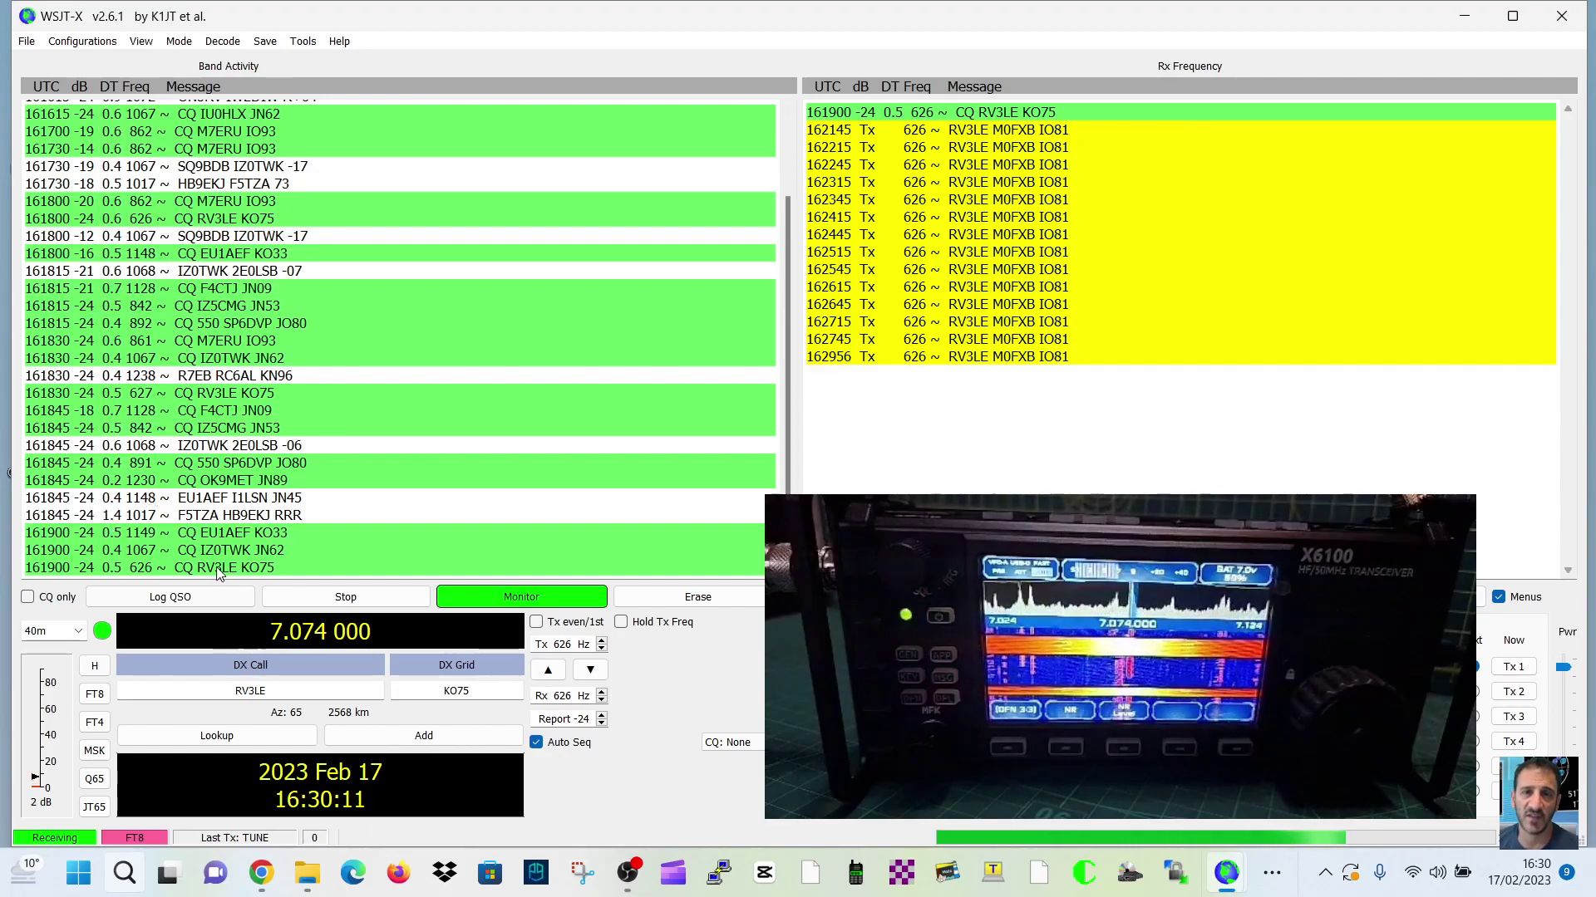
Step: Load the station from the decoded 161845 RRR message at 1017 Hz as the DX call
double_click(220, 520)
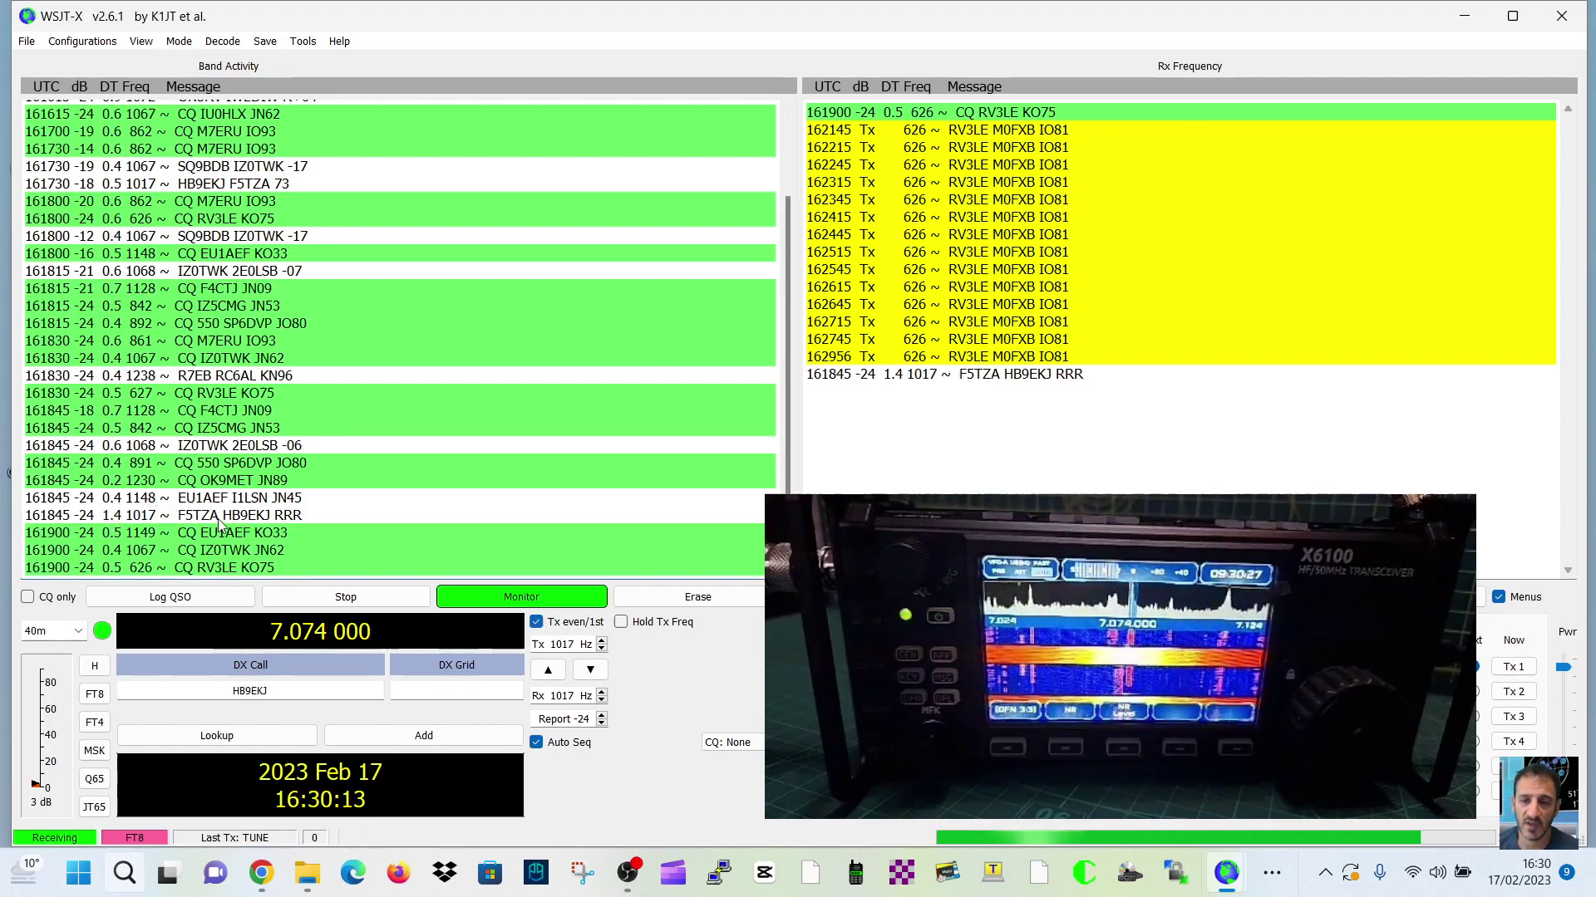